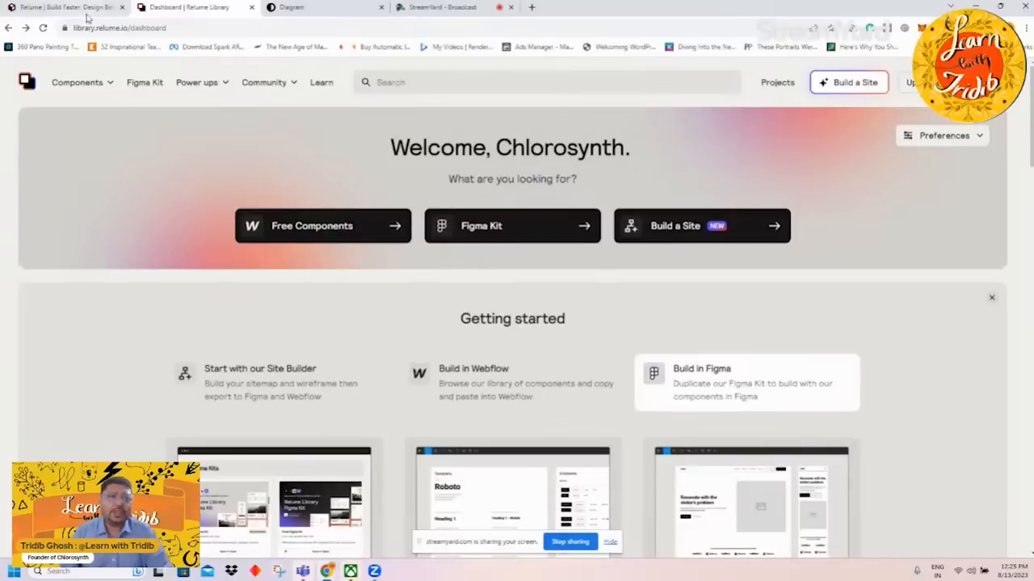
View the available Figma Kits, return to the library dashboard and look over the Community options.
click(147, 89)
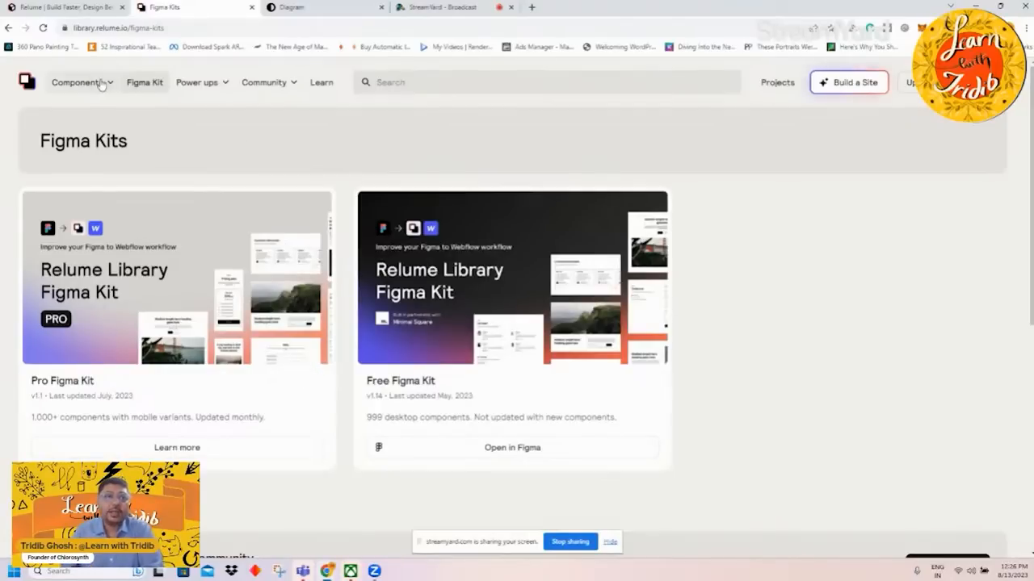
click(25, 83)
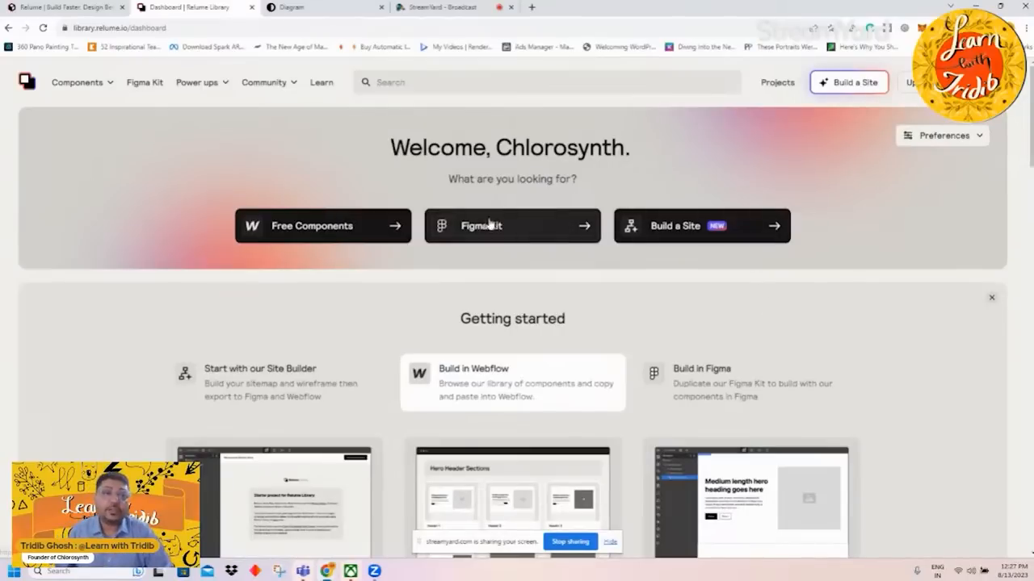
click(278, 92)
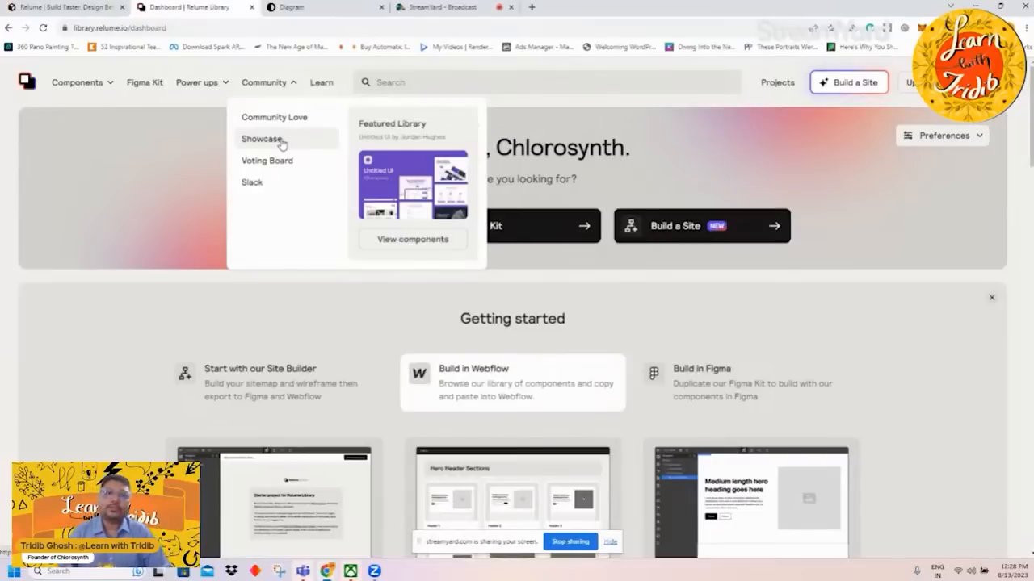
click(871, 284)
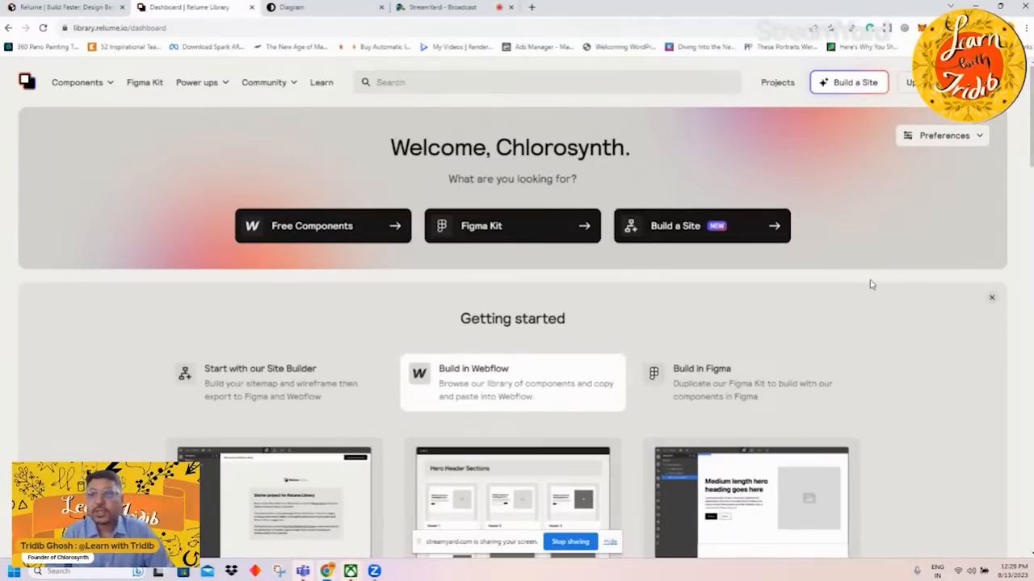
Examine the dashboard's Showcase, Inspiration, New Components and Getting started sections.
scroll(385, 226, down, 15)
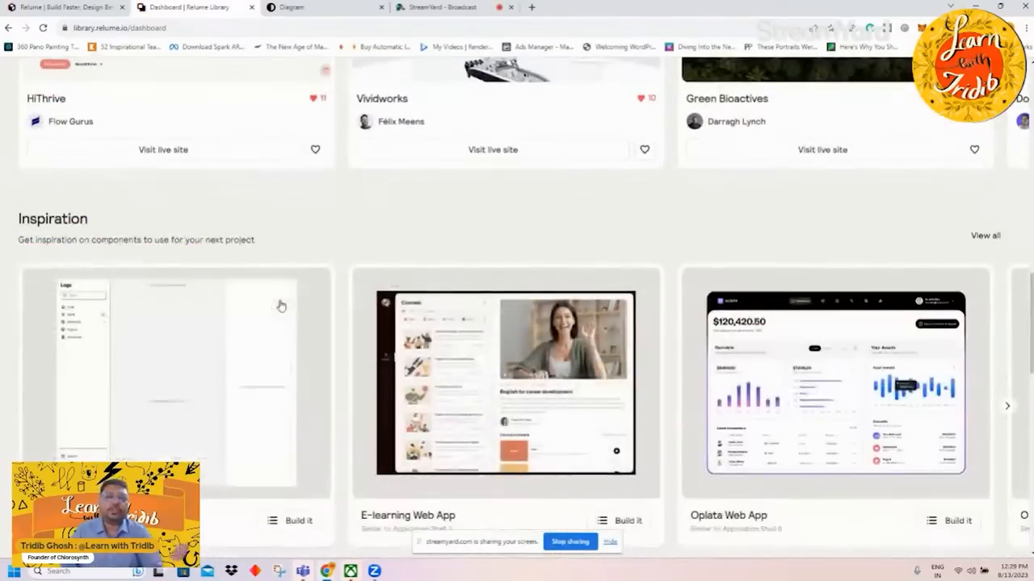
scroll(272, 231, up, 4)
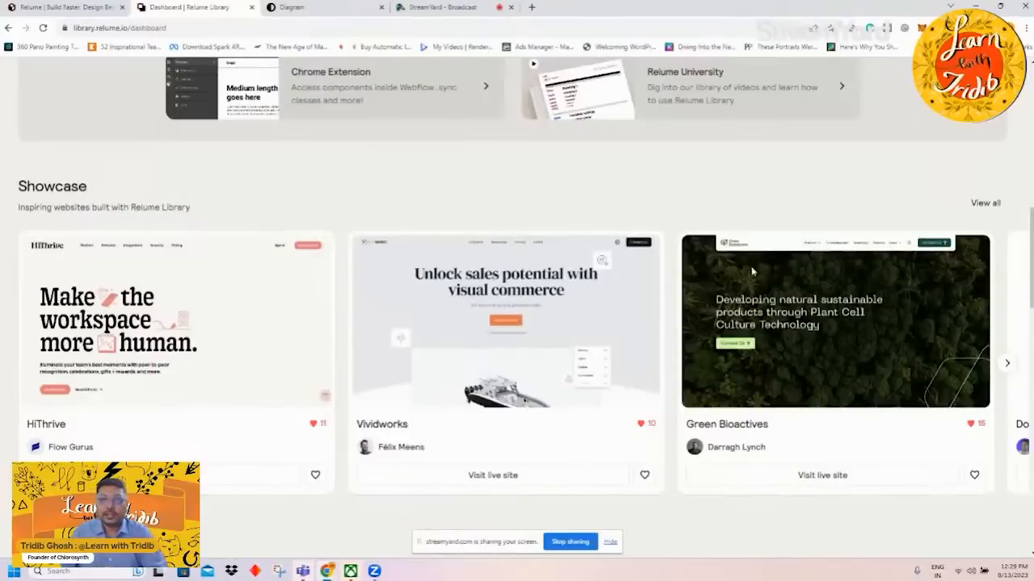
scroll(888, 351, down, 5)
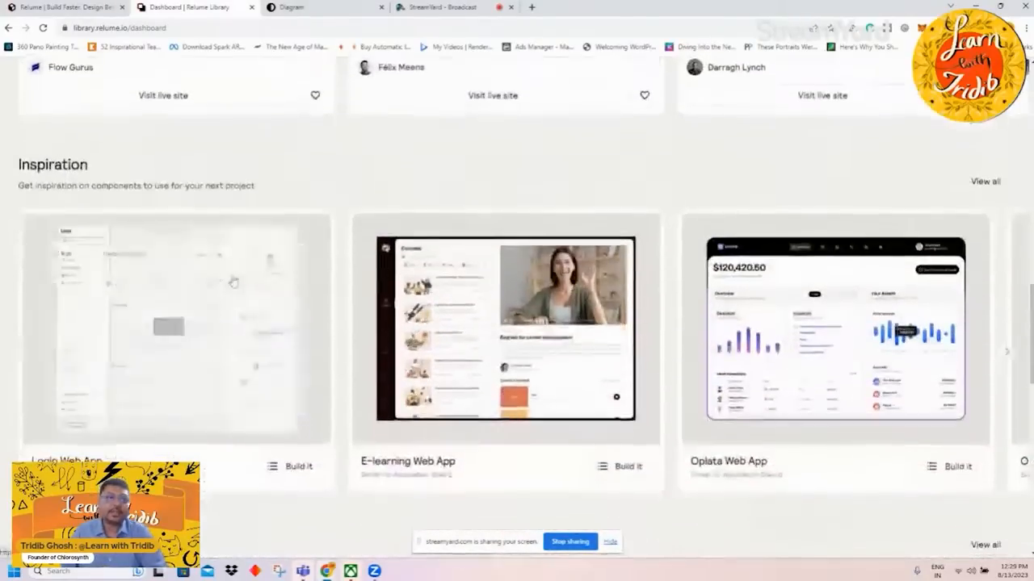
scroll(807, 323, down, 4)
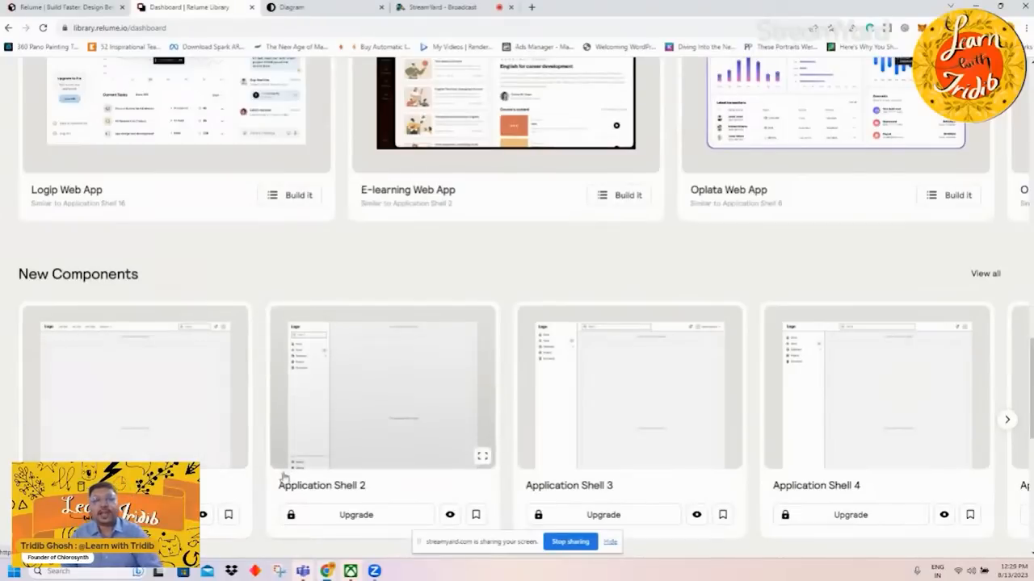
scroll(711, 358, down, 3)
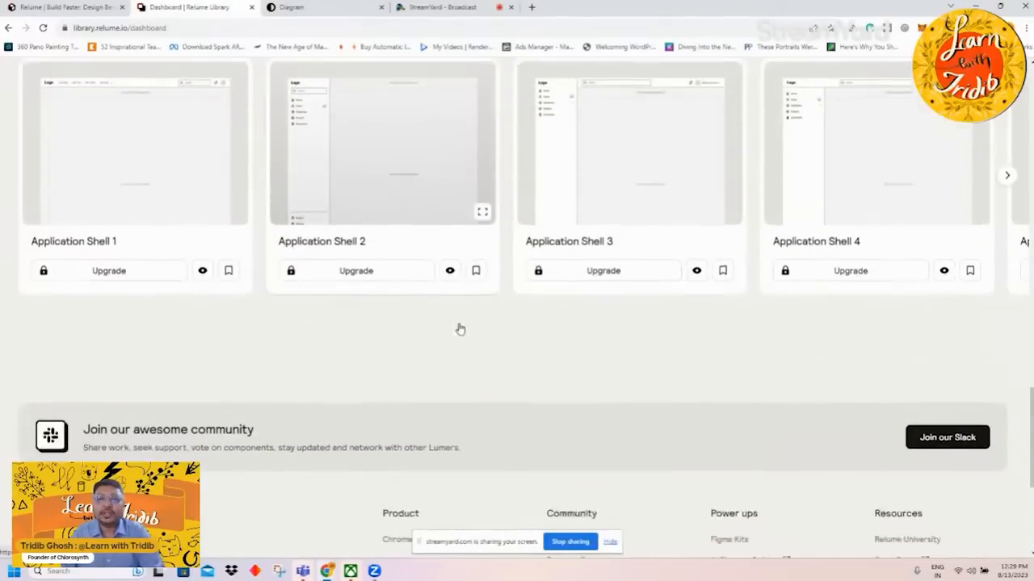
scroll(458, 328, up, 1)
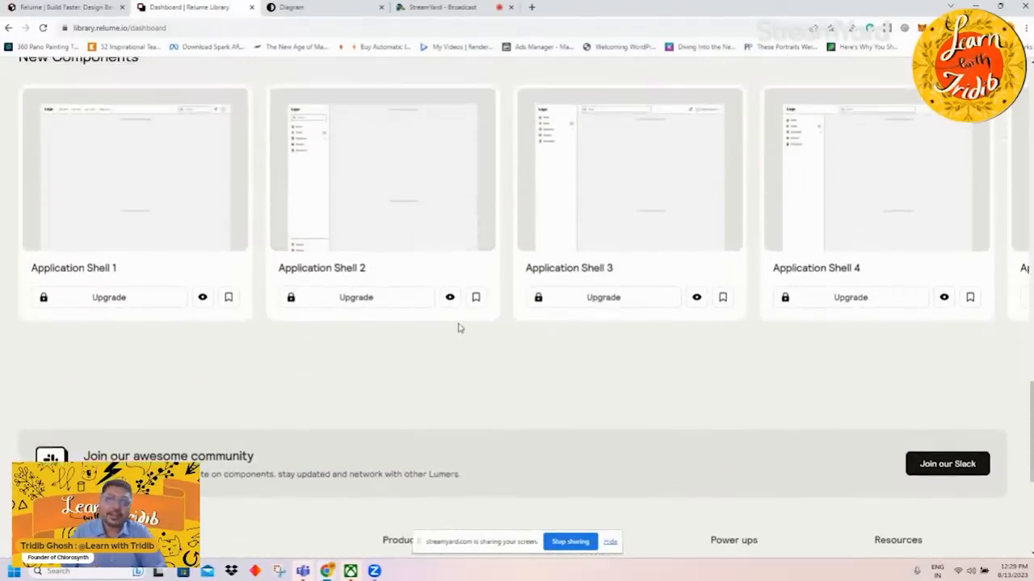
scroll(459, 328, up, 8)
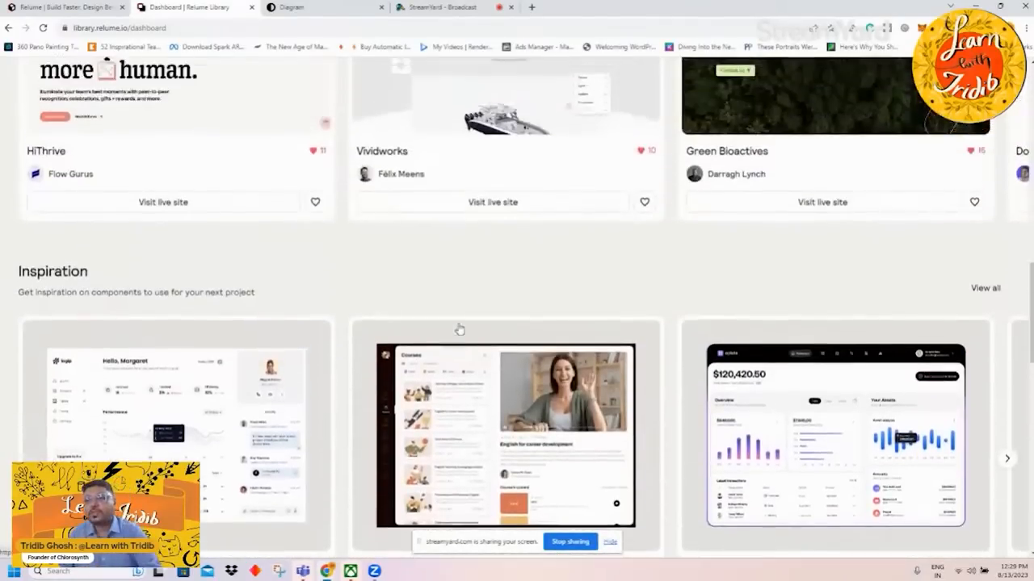
scroll(458, 328, up, 10)
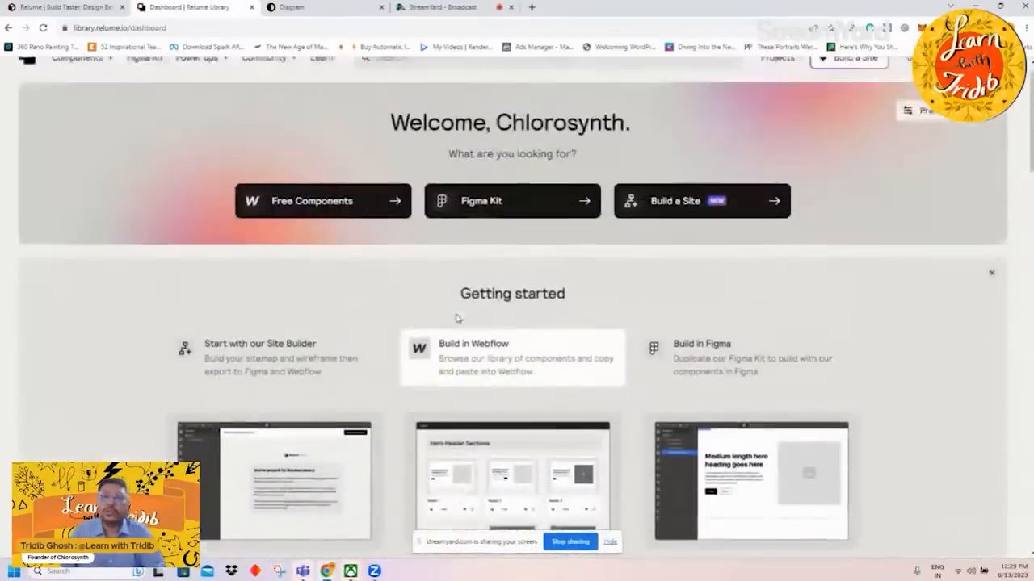
scroll(456, 318, up, 1)
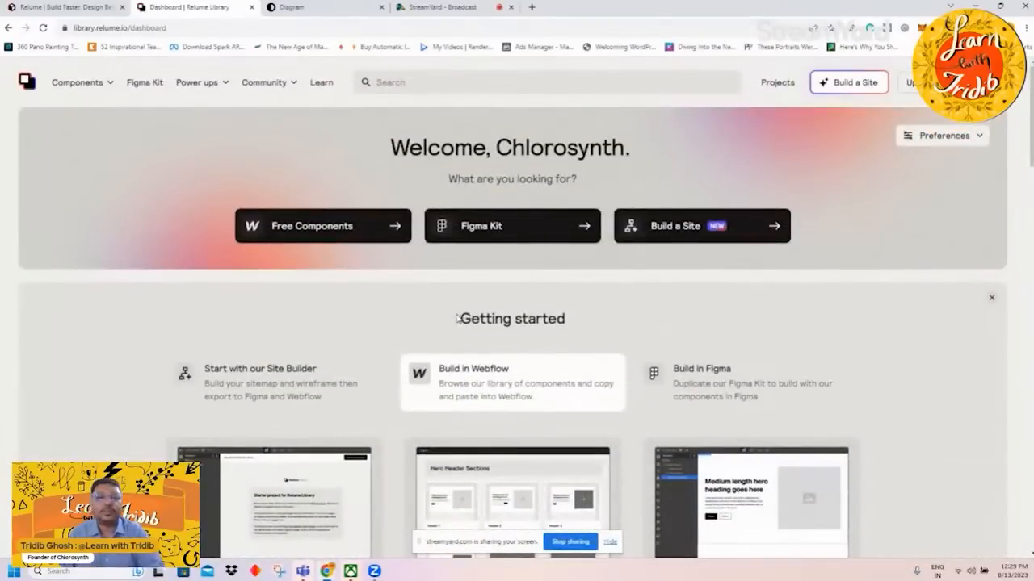
scroll(457, 318, down, 2)
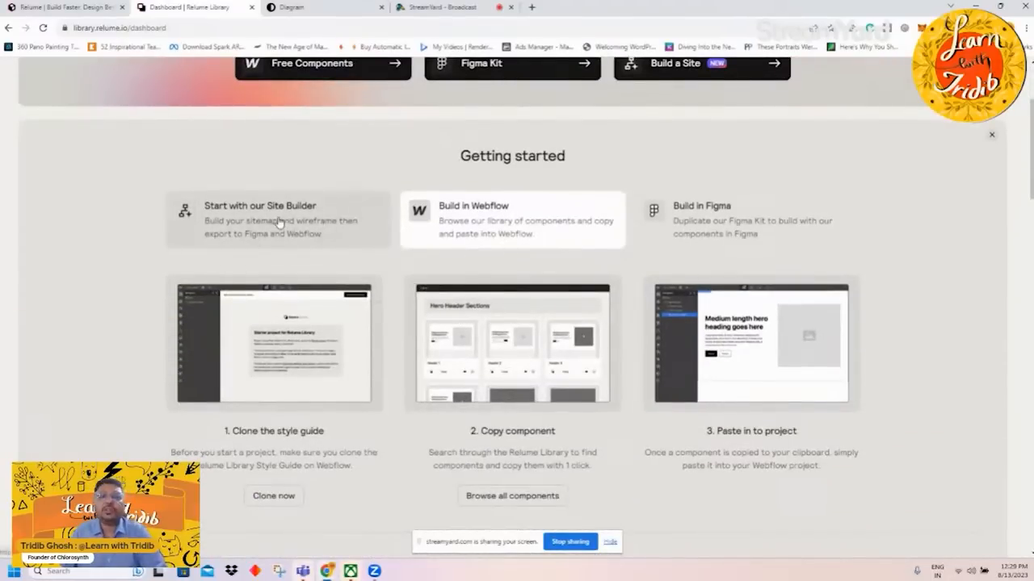
scroll(539, 310, up, 2)
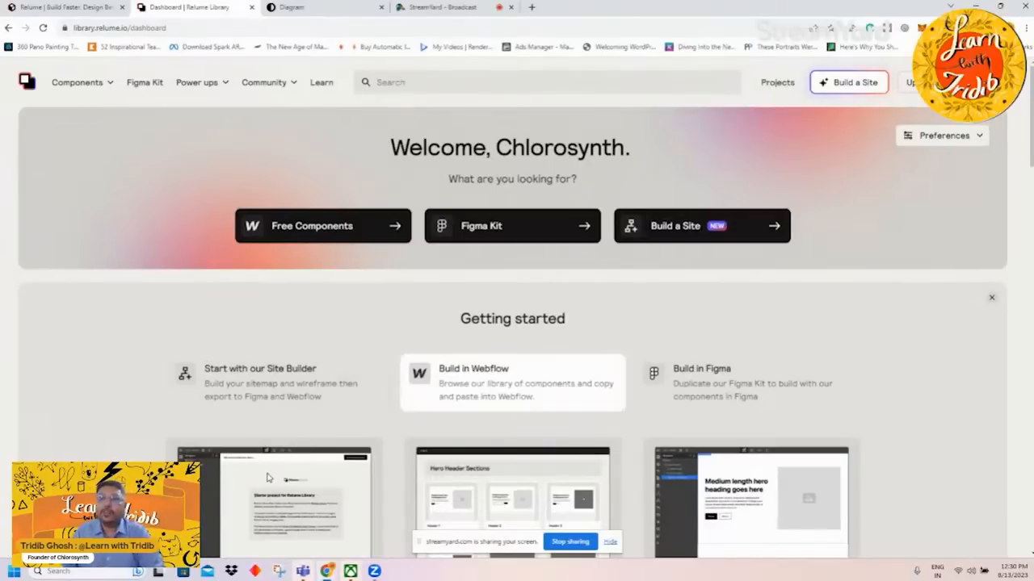
Choose the Site Builder way of getting started and create a new sitemap project.
click(280, 380)
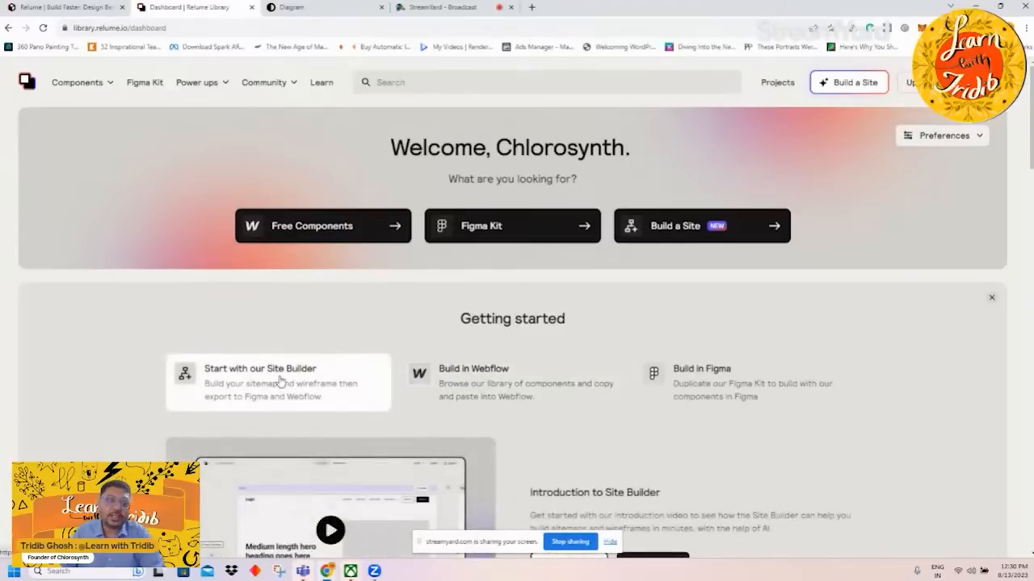
scroll(501, 385, down, 3)
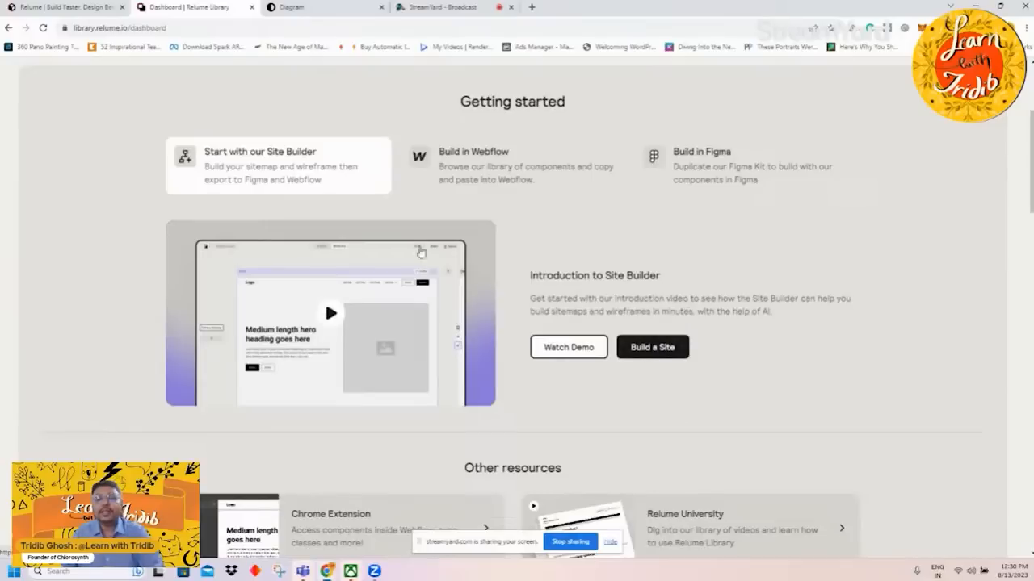
click(669, 347)
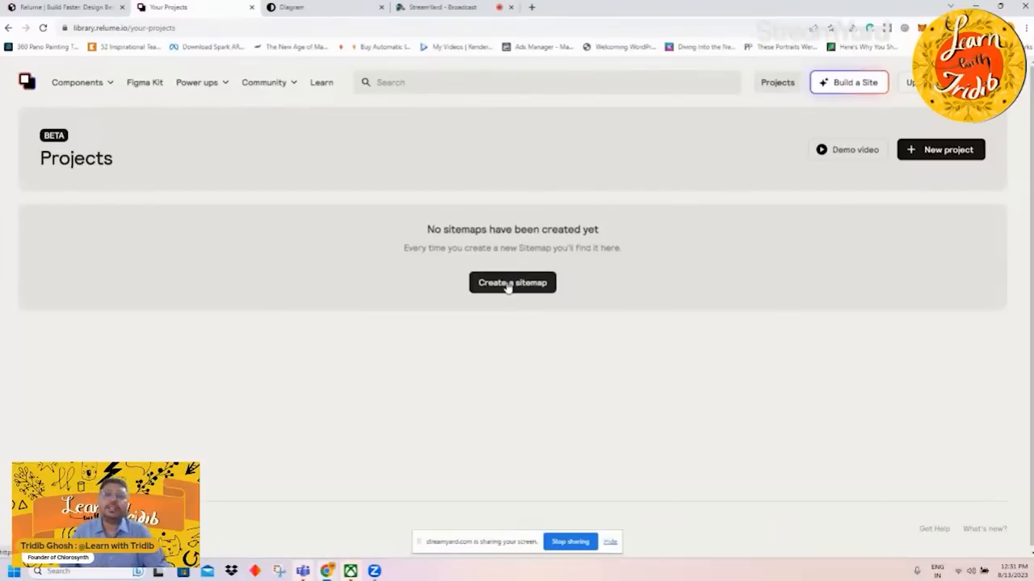
click(537, 289)
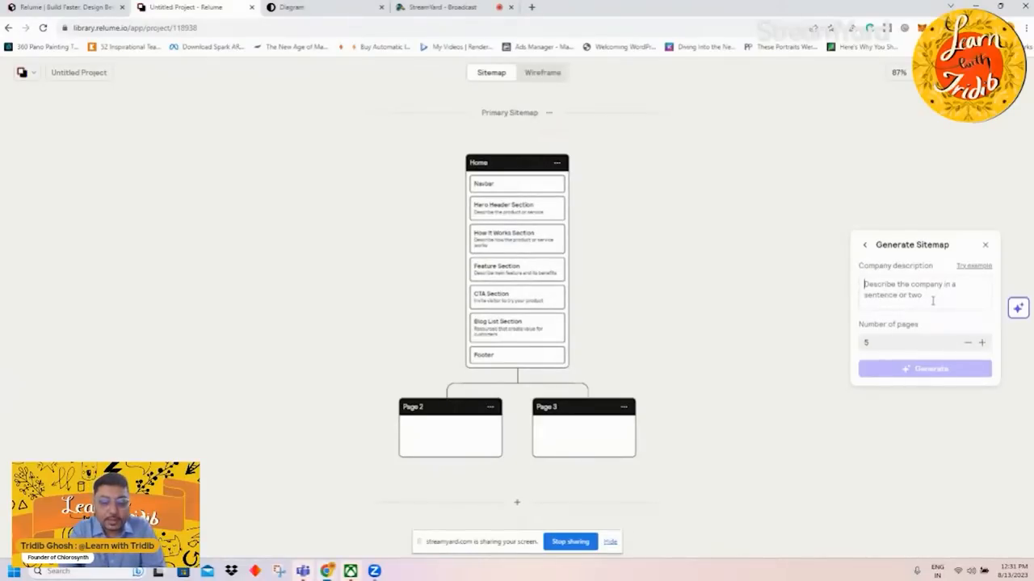
Enter the company description "Indef is an India based Cranes and hoist builders and who are also into materials handling".
text(Indef is a)
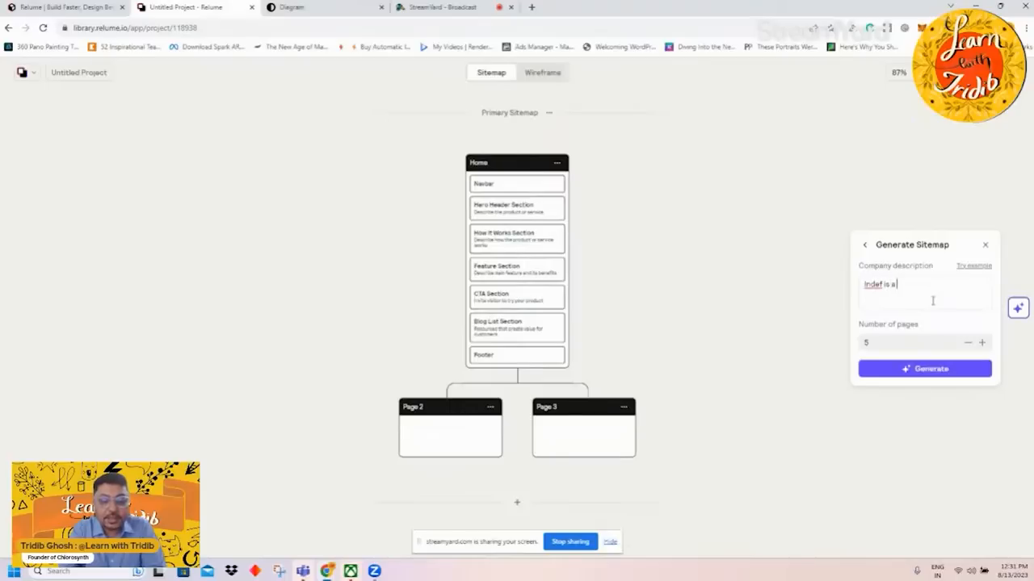
text( india based)
click(895, 285)
text(n)
click(904, 285)
key(BackSpace)
text(I)
click(948, 281)
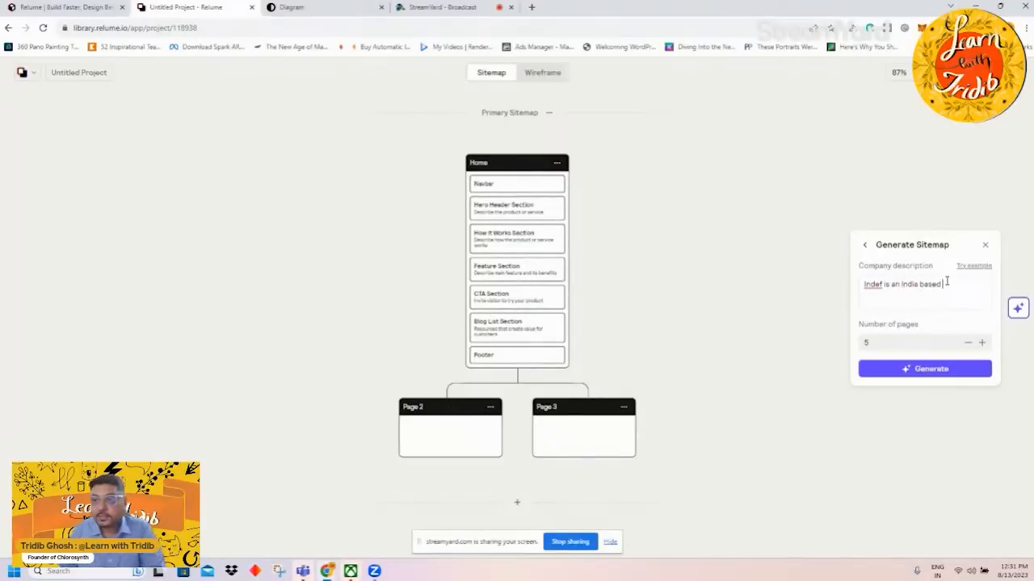
text(Cranes and)
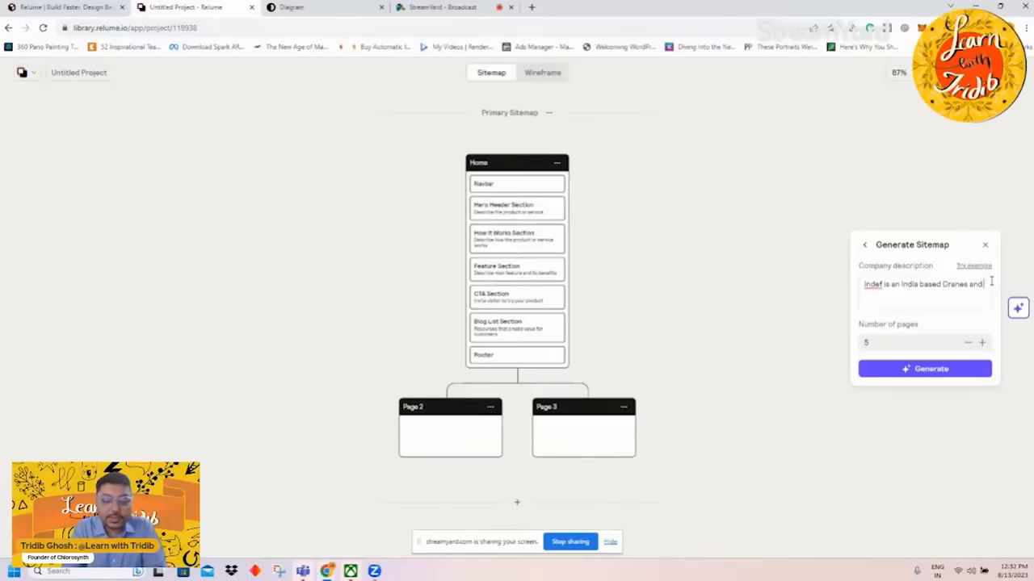
text( hoist builder)
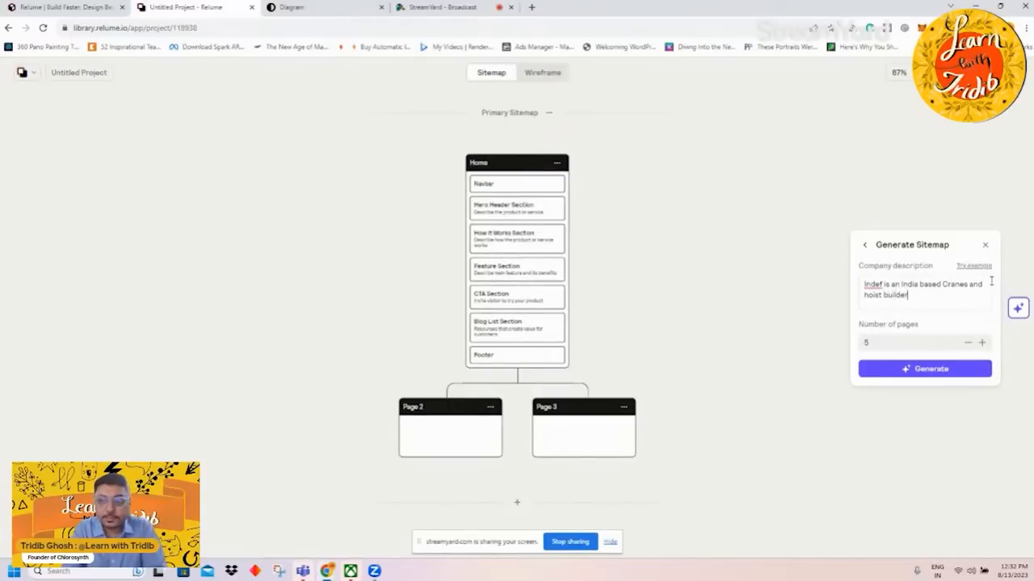
text(s and who are a)
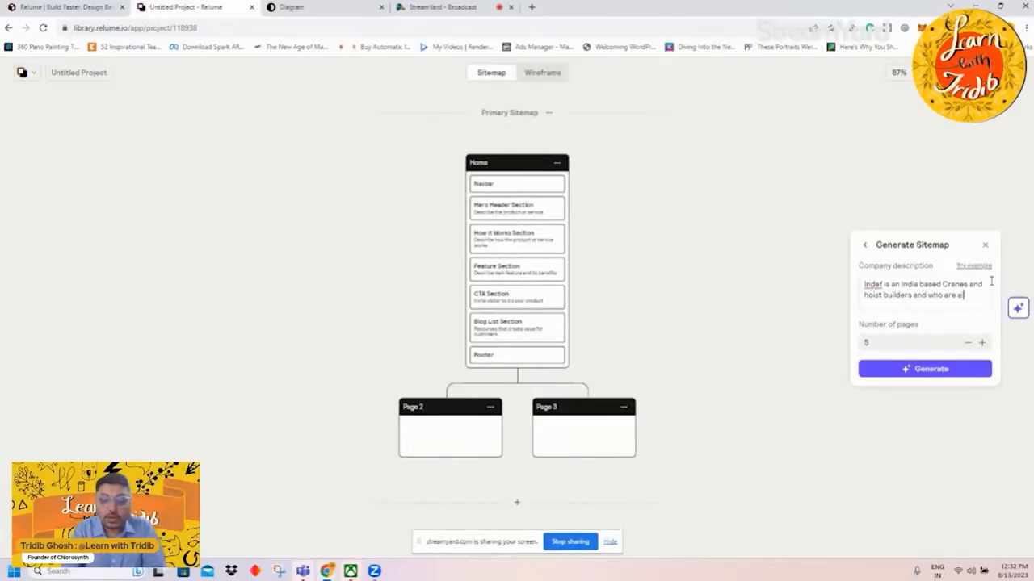
text(lso into materials handling)
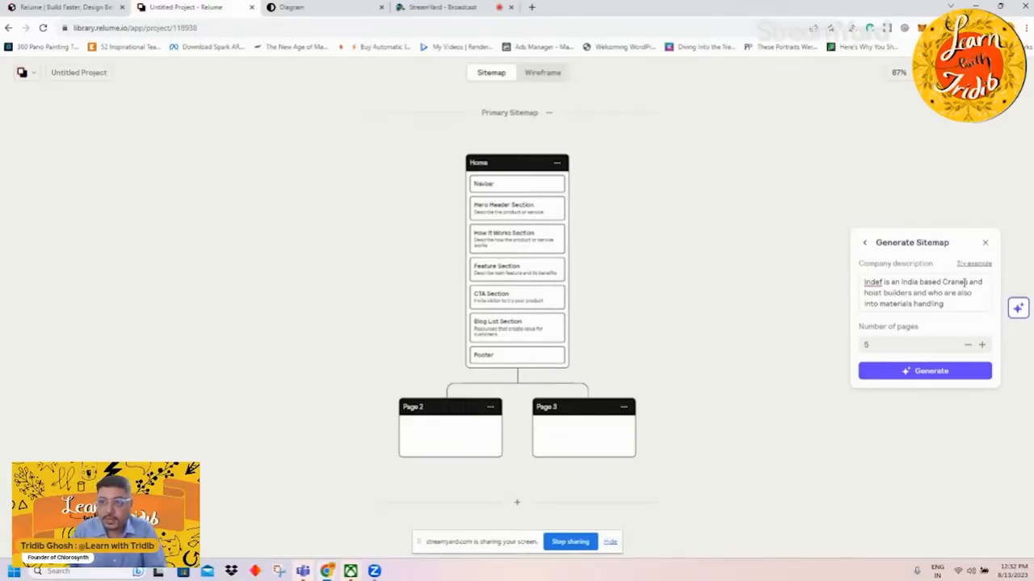
Reword the description's opening to "Indef is one of the prominent Engineering firm based in India having expertise in", before "Cranes".
text(Engineering firm)
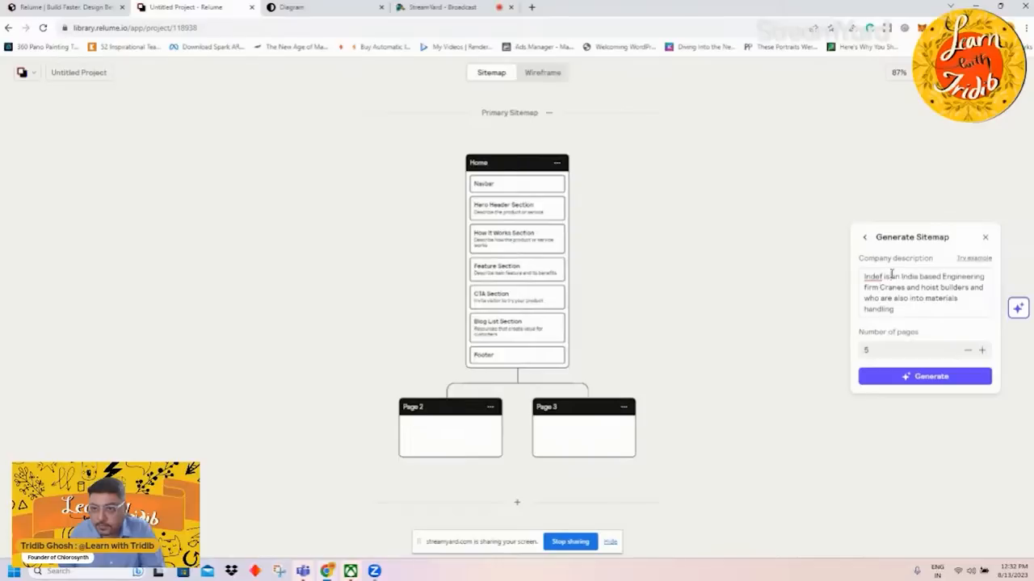
drag(891, 276, 941, 276)
text(one of the )
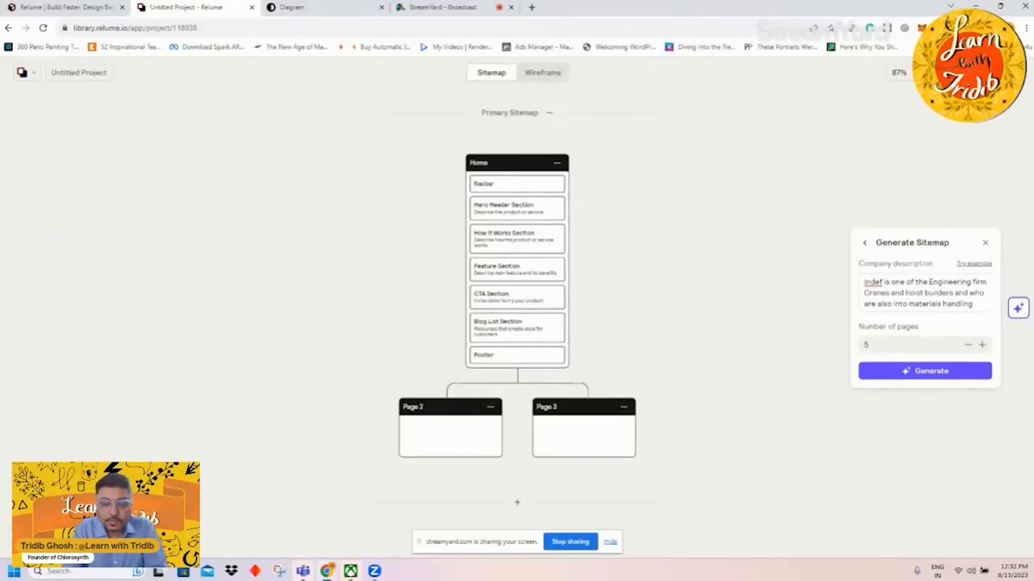
text(prominent Engineering)
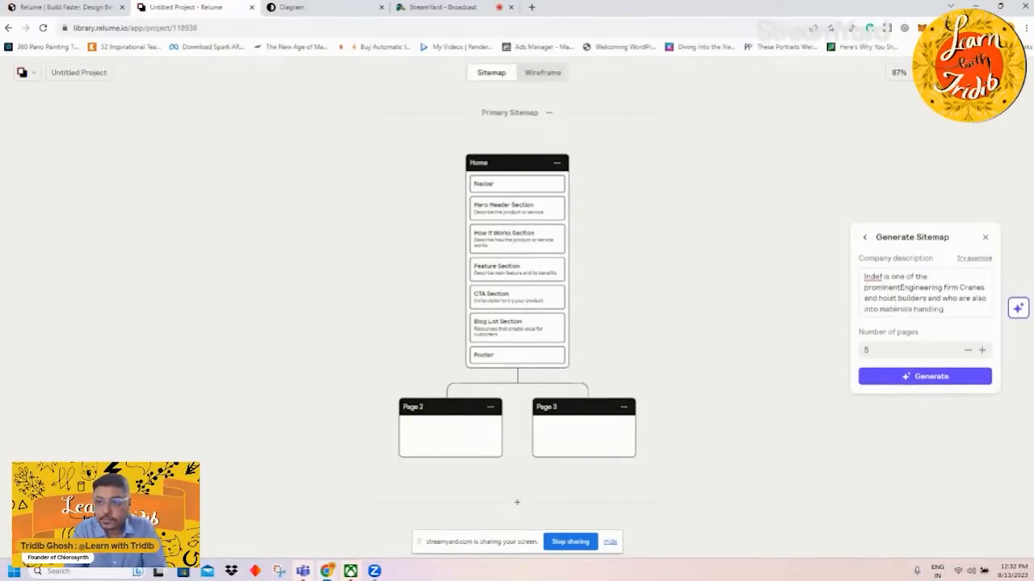
text( firm based in India)
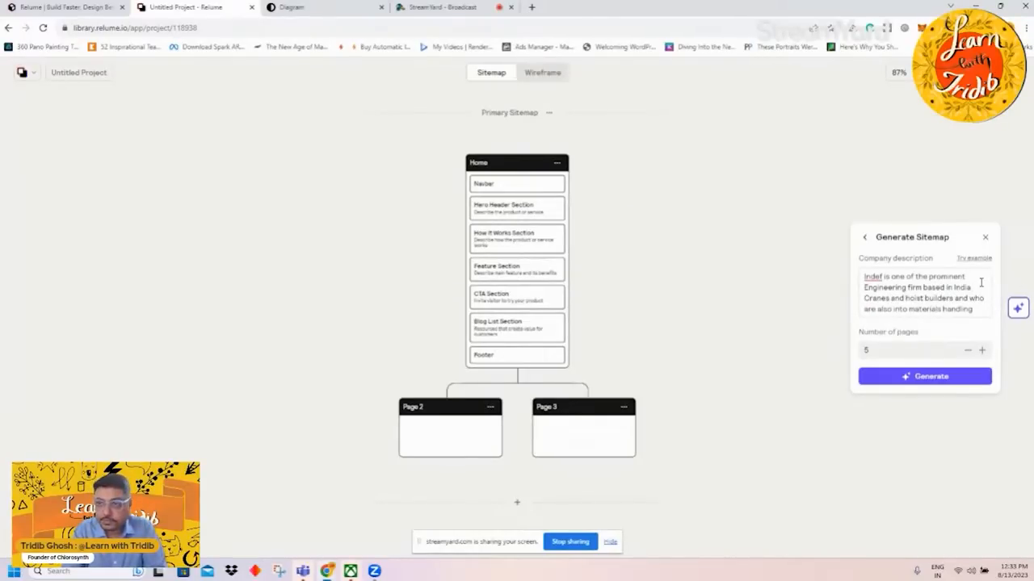
text(having expertise in)
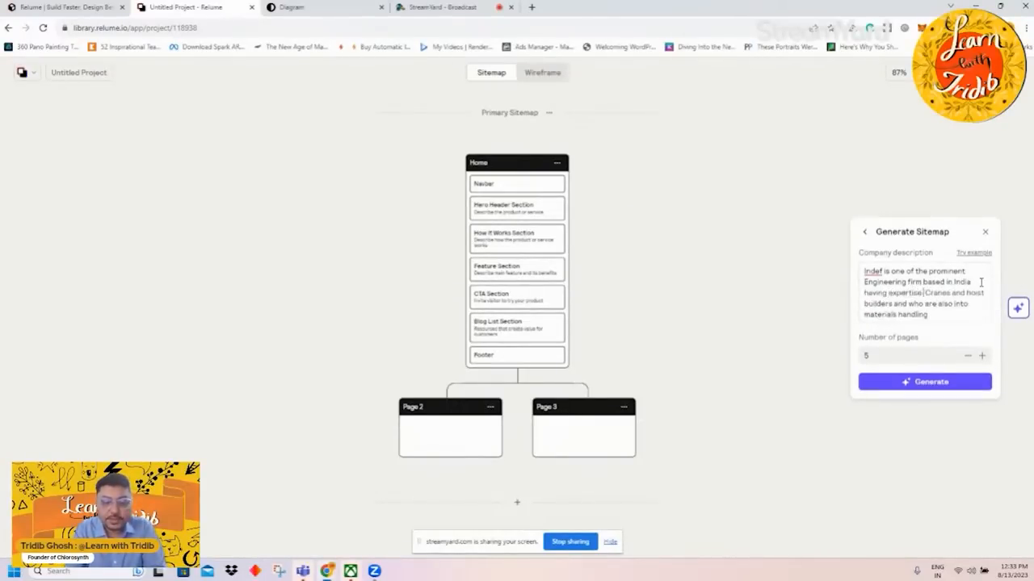
Replace "builders" with "manufacturing" and reword the description's ending to ". They are also pioneers in Material handling".
double_click(898, 304)
text(manufacturing)
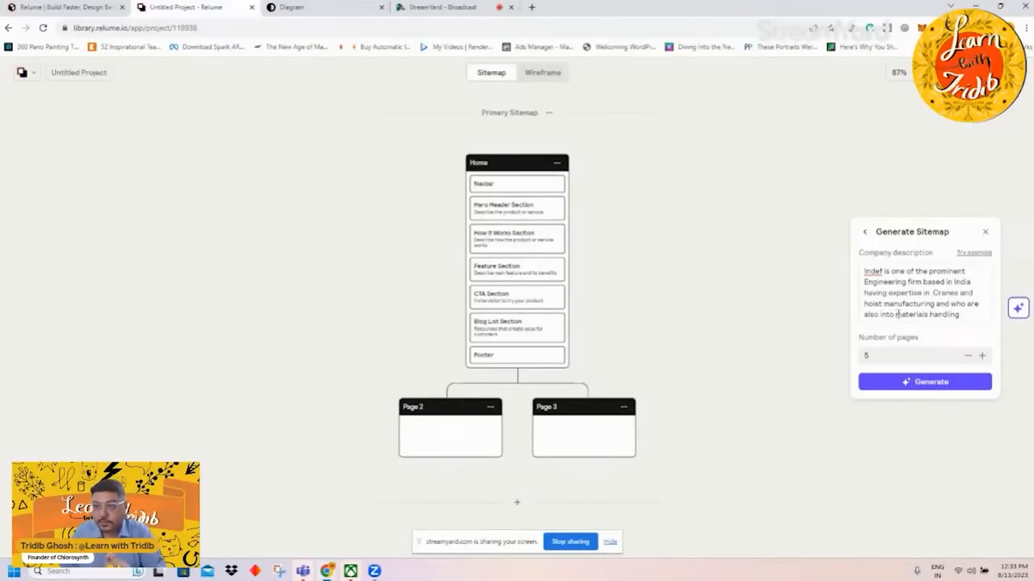
drag(934, 304, 965, 315)
text(. They are)
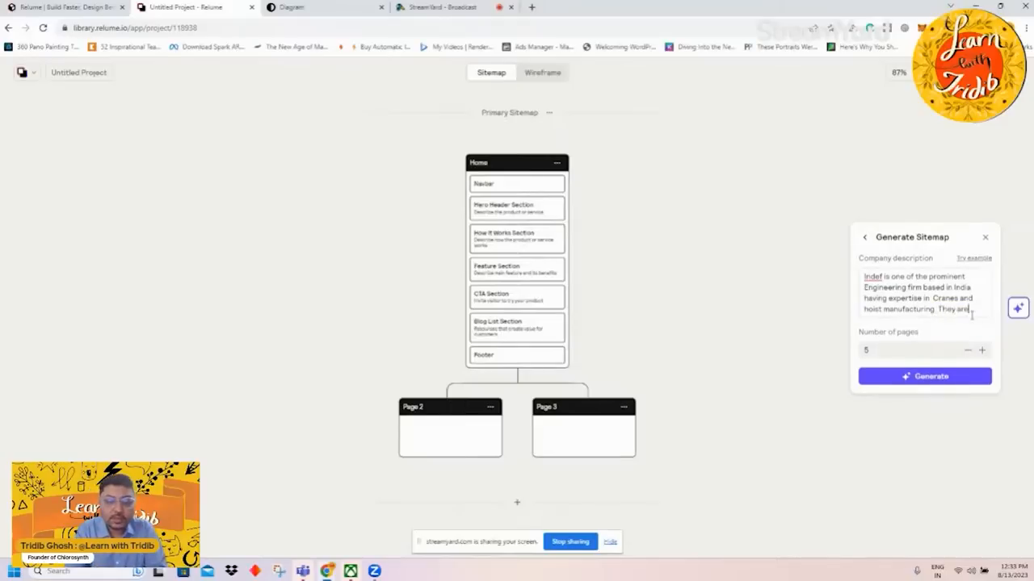
text( also pioneers in Material handeling)
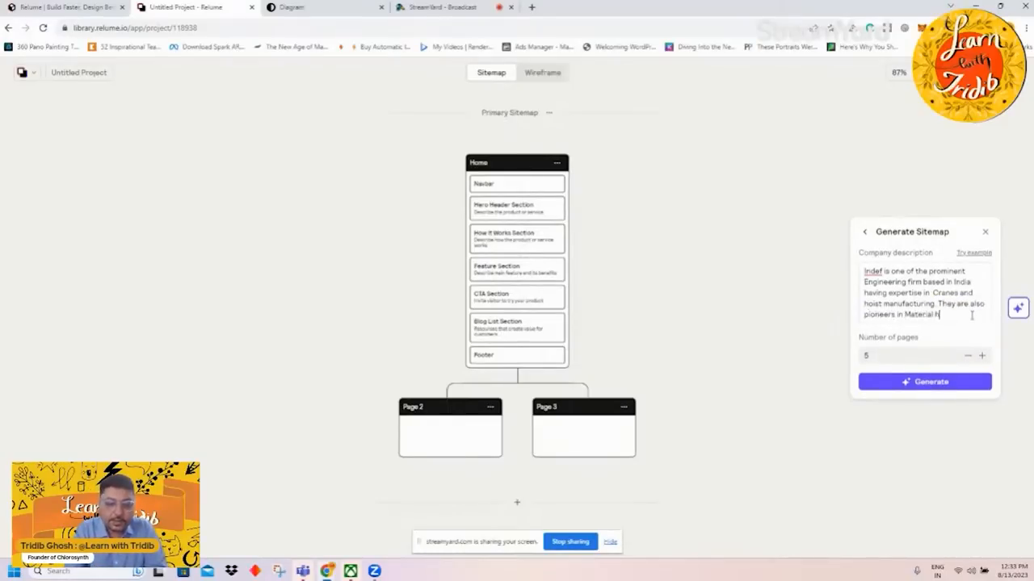
right_click(959, 316)
click(936, 324)
Add "Bajaj" before "Indef" in the company description and generate the sitemap.
click(864, 272)
text(Bajaj)
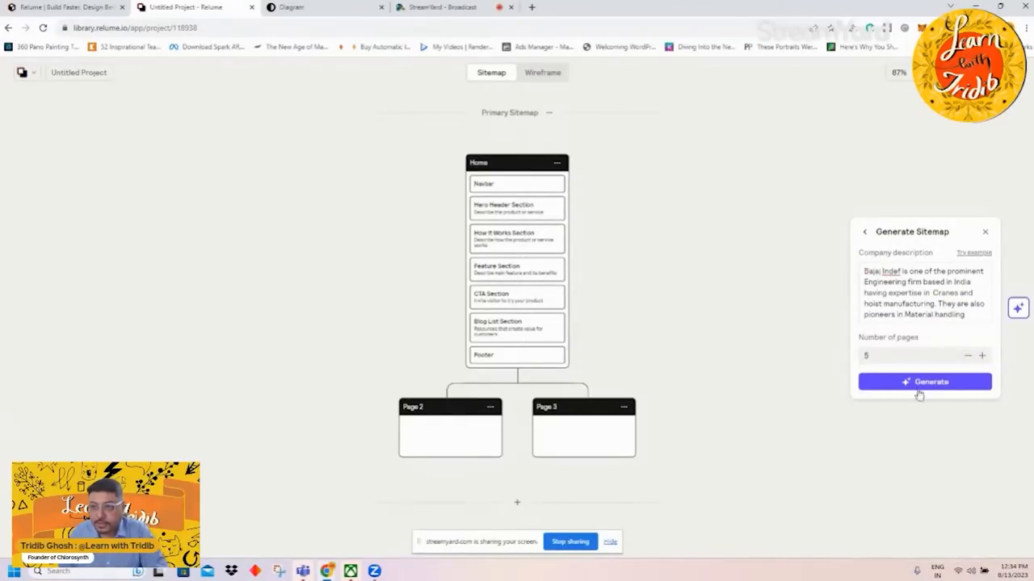
click(922, 384)
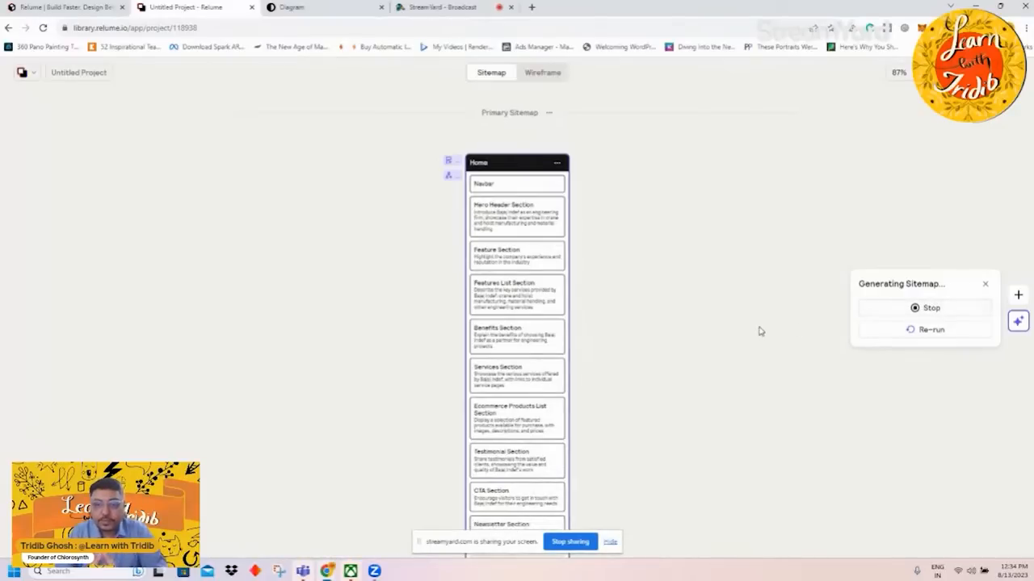
Review the generated Home page and the empty child pages, and continue generating the remaining pages of the sitemap.
scroll(759, 331, down, 5)
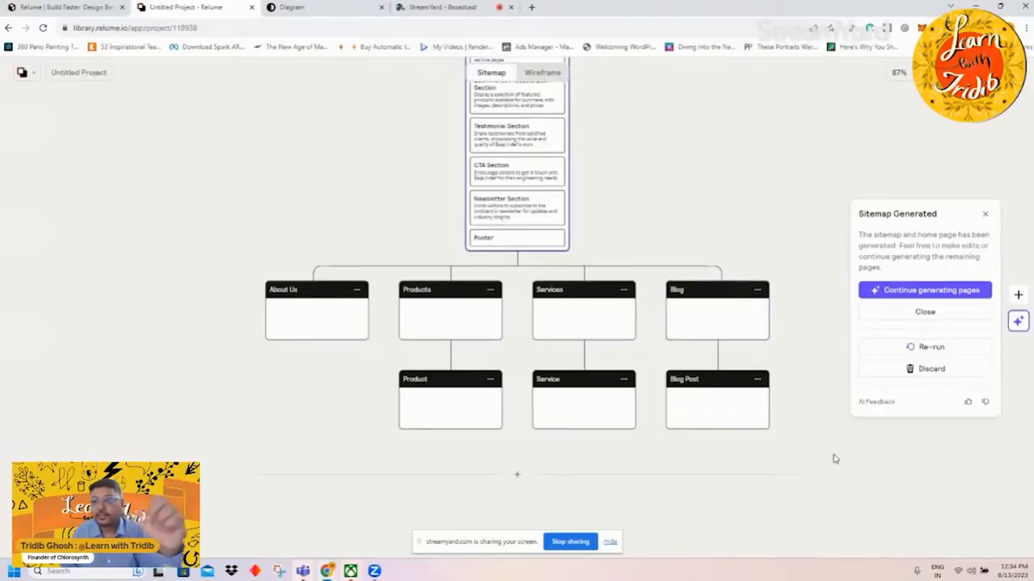
scroll(824, 436, up, 5)
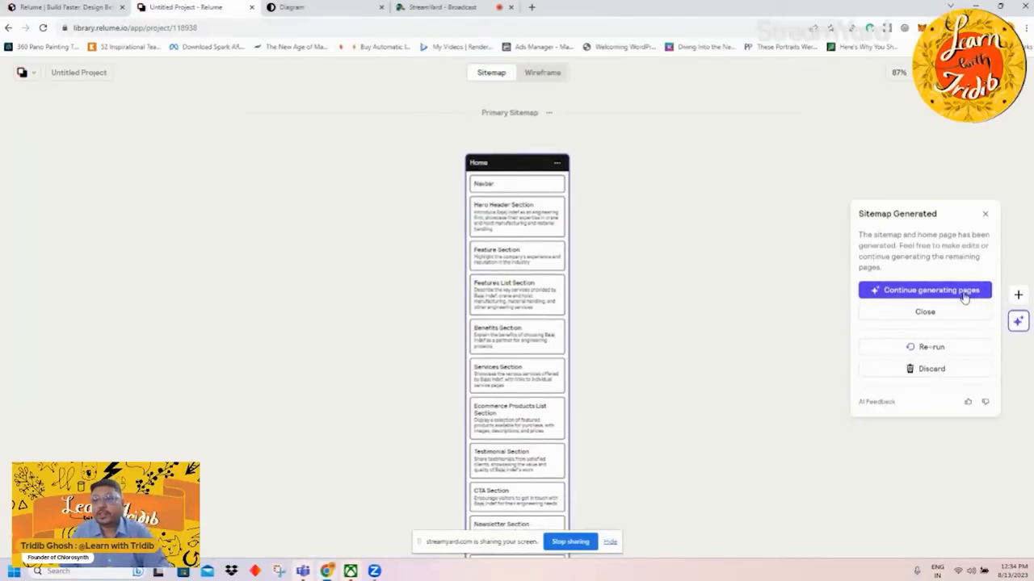
scroll(738, 307, down, 3)
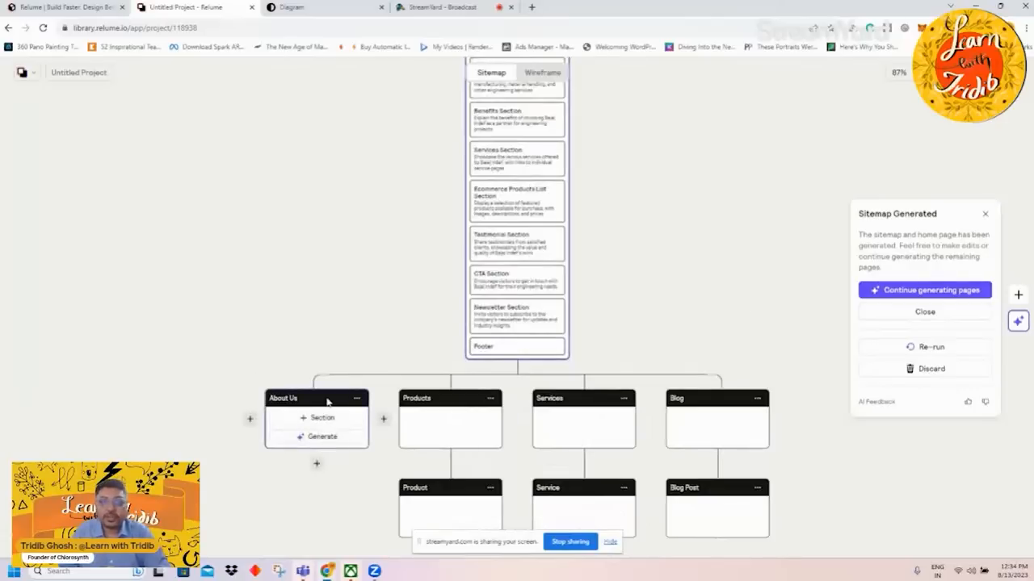
click(917, 290)
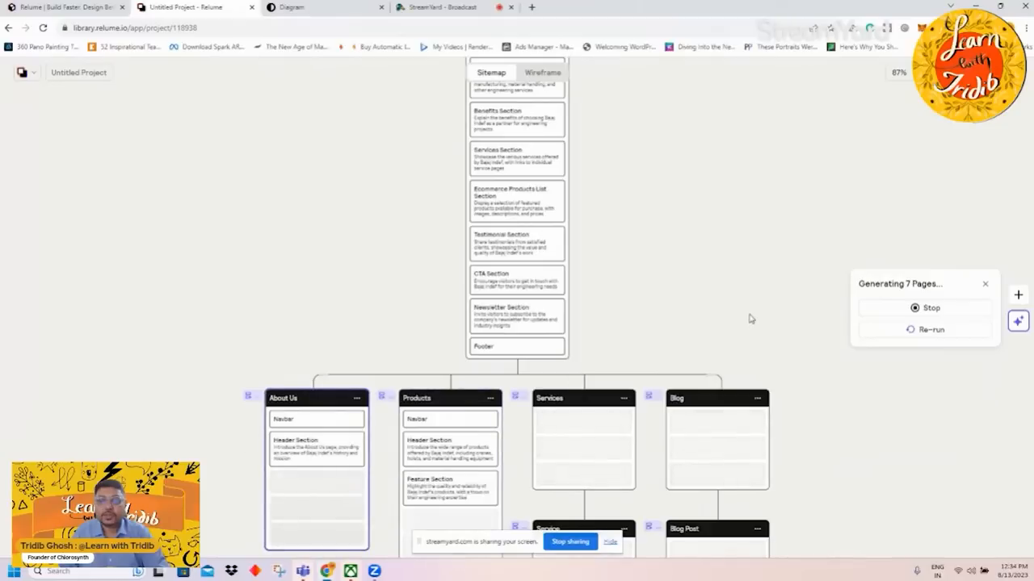
Examine the Home page's sections, from Navbar to Footer, and the child pages being generated beneath it.
scroll(749, 319, down, 3)
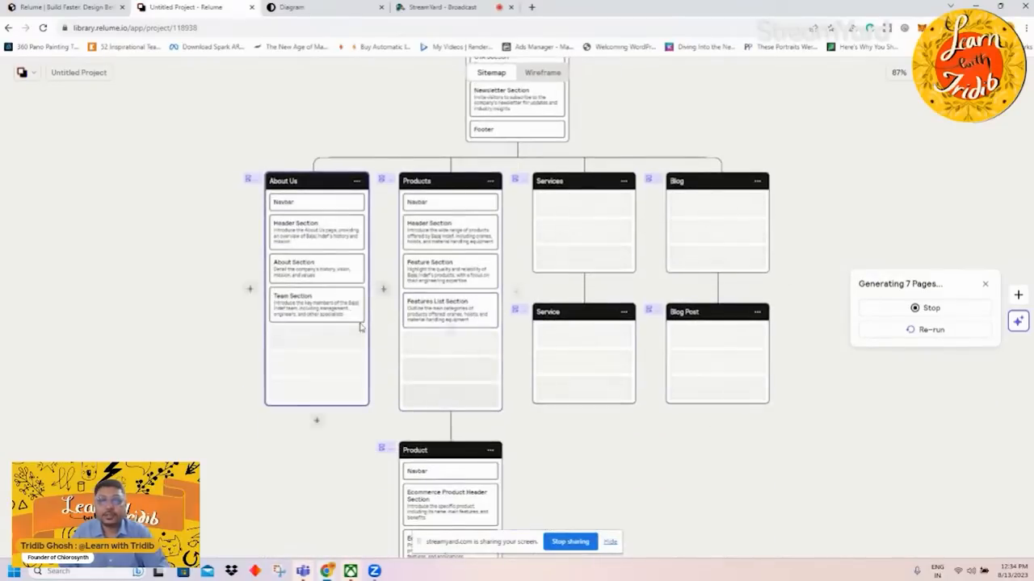
scroll(704, 377, up, 7)
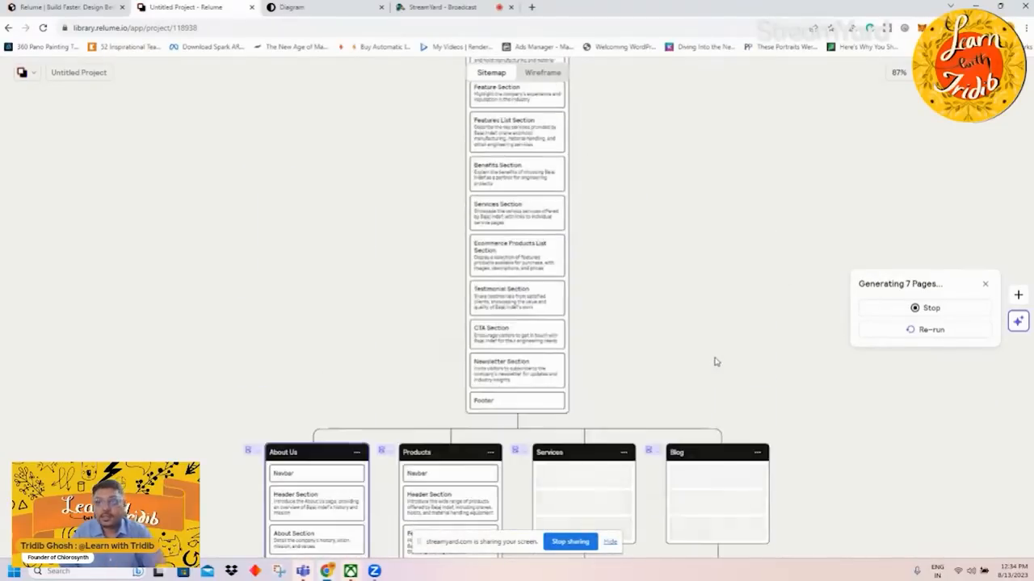
scroll(667, 341, down, 3)
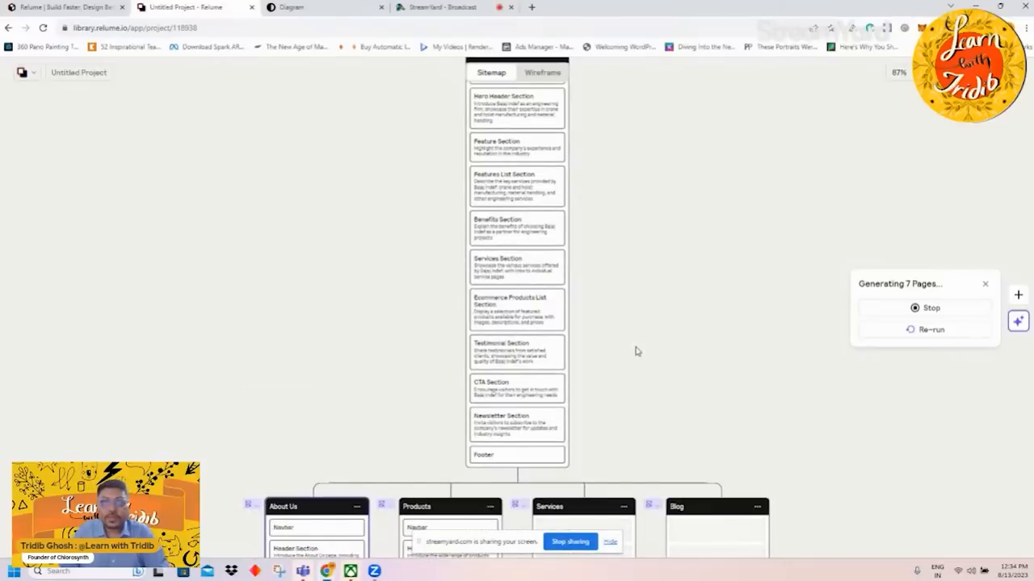
scroll(637, 350, down, 2)
scroll(637, 350, up, 3)
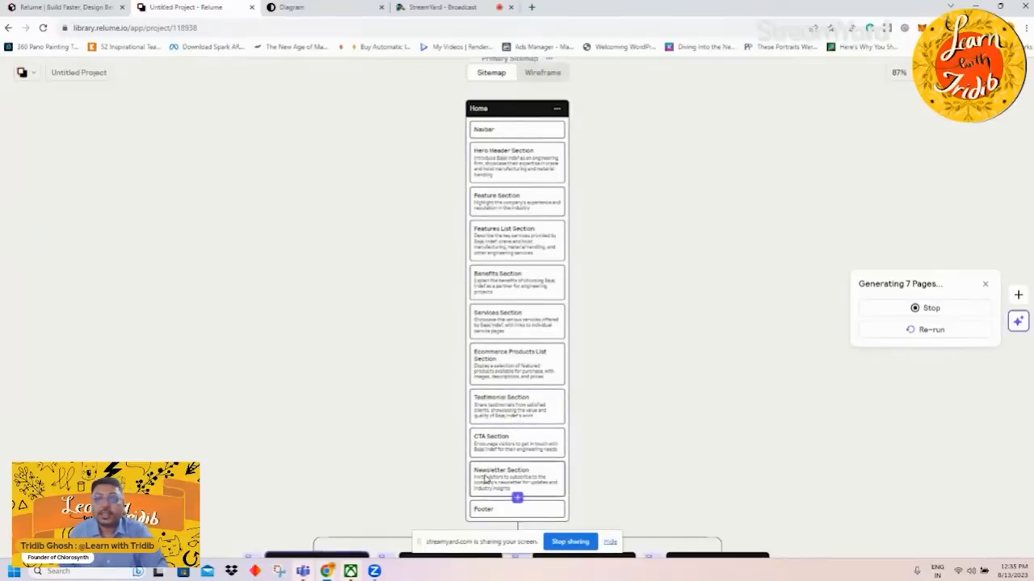
scroll(517, 480, down, 2)
scroll(611, 457, down, 3)
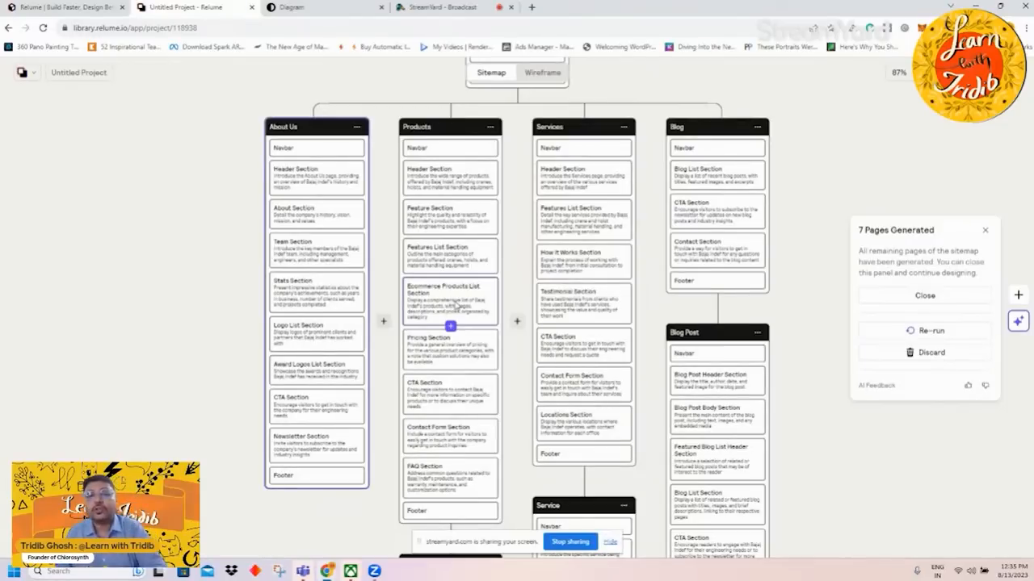
Examine the sections planned for the About Us, Products, Services and Blog pages and for the Product, Service and Blog Post subpages.
scroll(457, 303, down, 5)
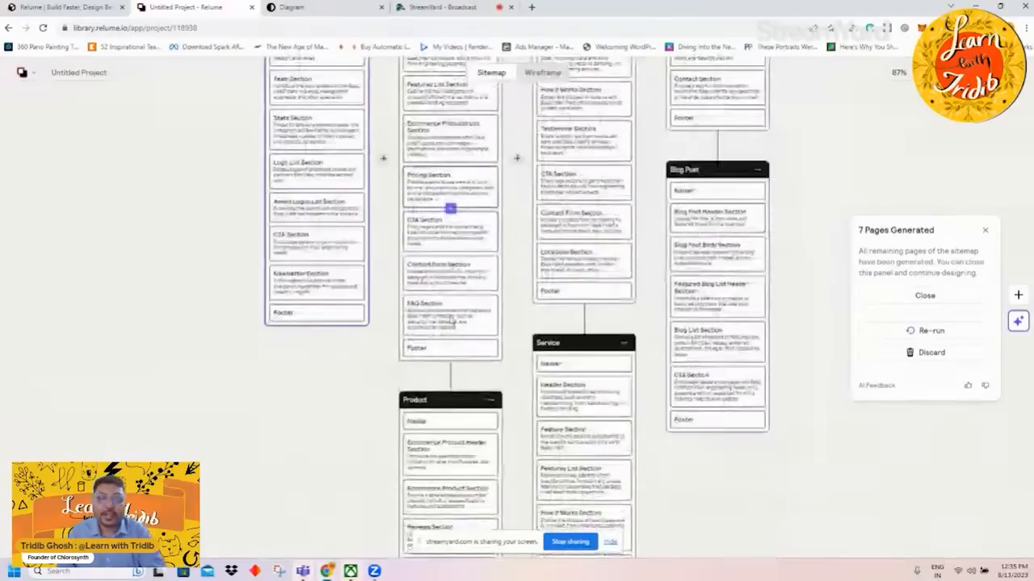
scroll(454, 301, up, 8)
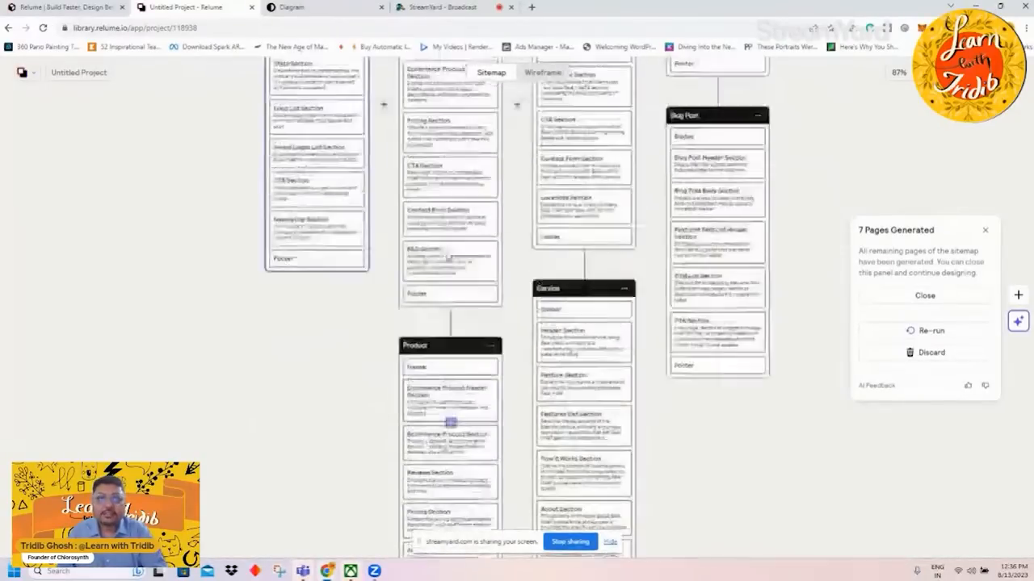
scroll(449, 222, down, 8)
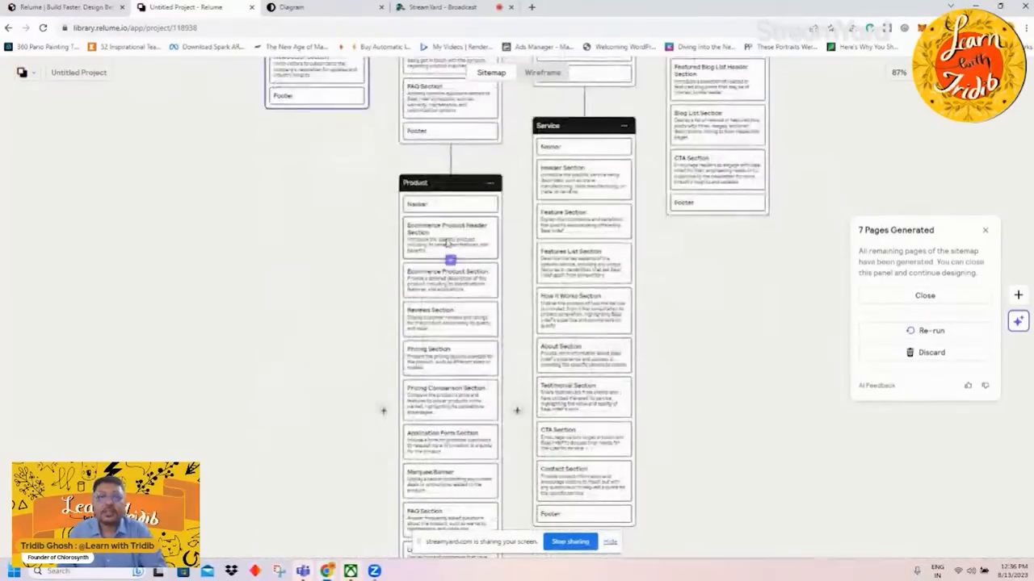
scroll(448, 257, up, 1)
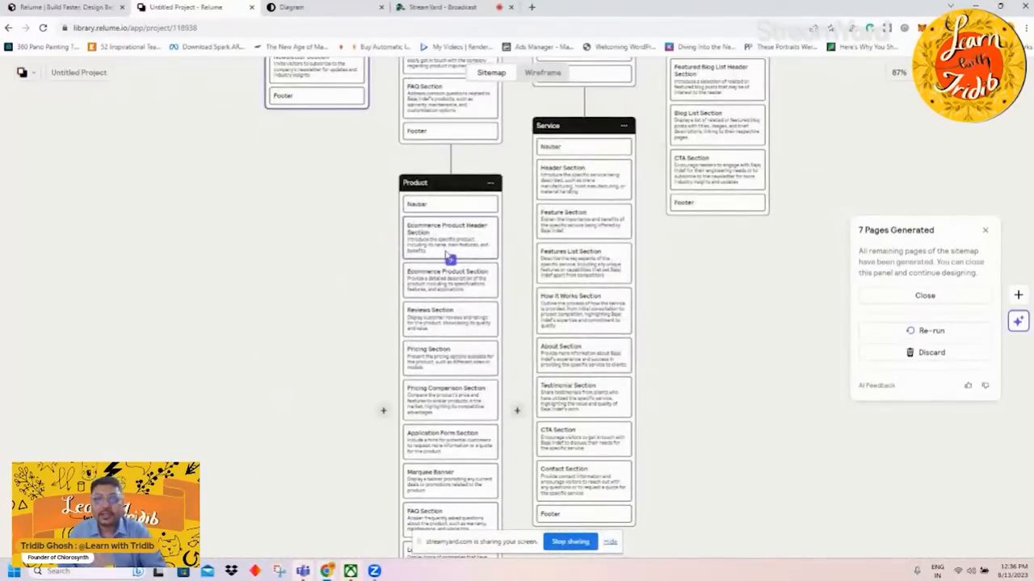
scroll(449, 258, up, 10)
scroll(616, 228, down, 7)
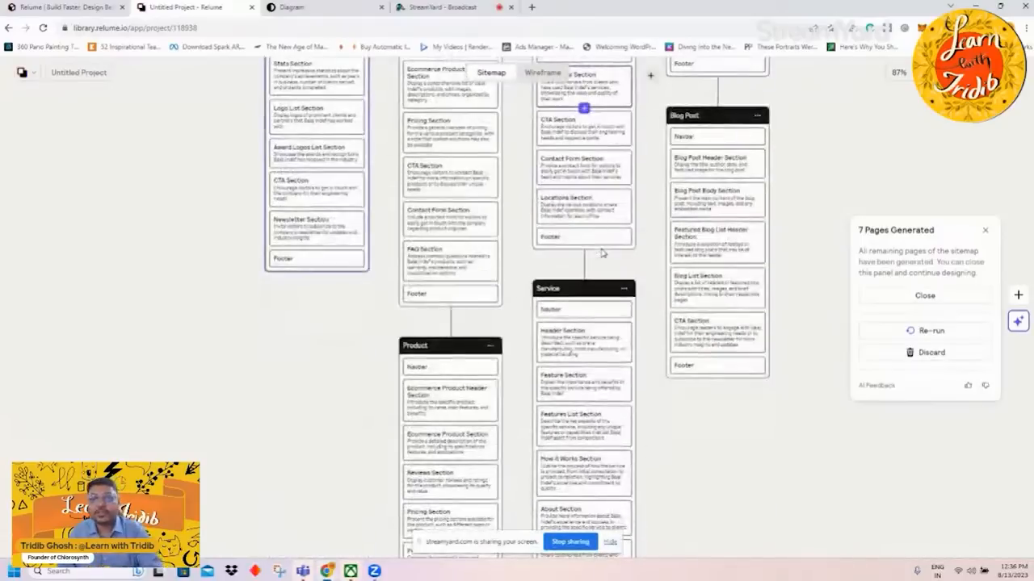
scroll(602, 253, down, 2)
scroll(584, 294, up, 9)
scroll(738, 253, down, 3)
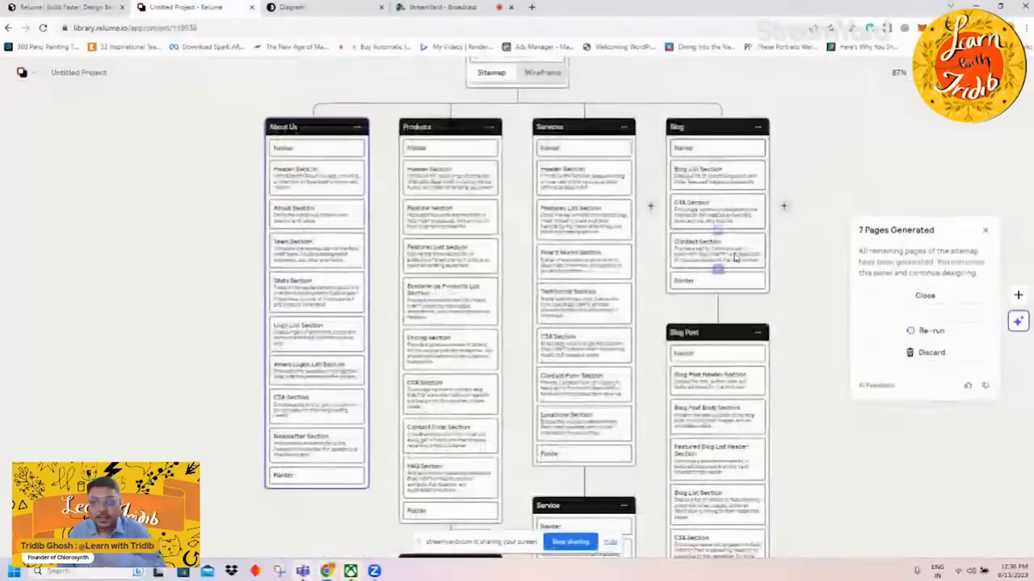
scroll(731, 259, down, 3)
scroll(713, 283, down, 3)
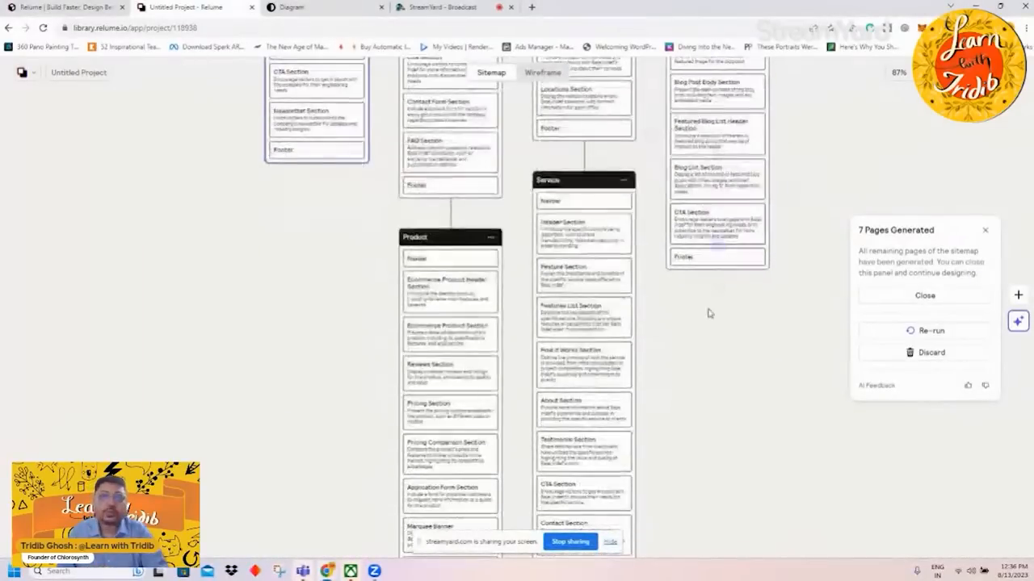
scroll(708, 313, up, 10)
scroll(699, 285, down, 4)
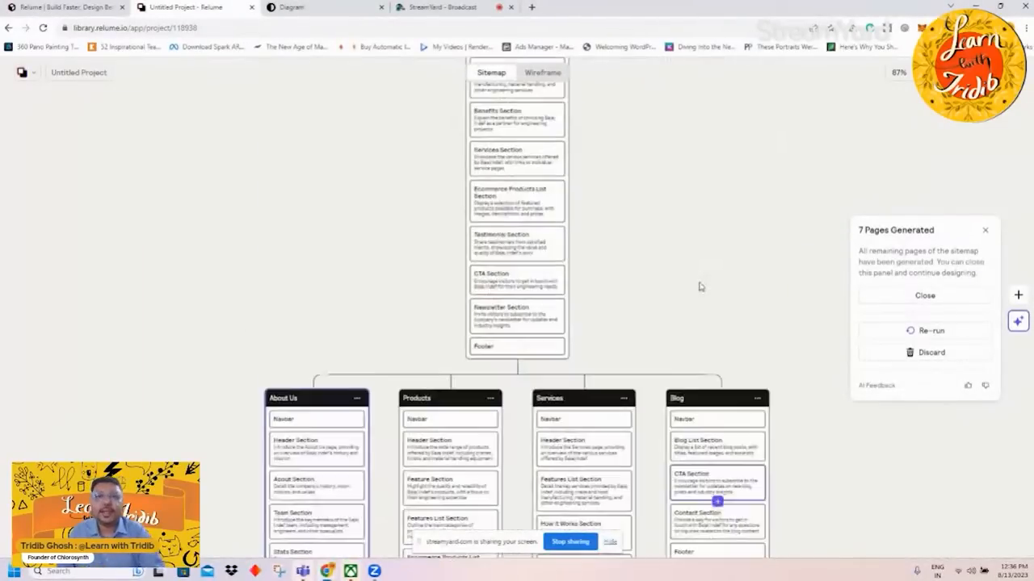
scroll(700, 286, down, 5)
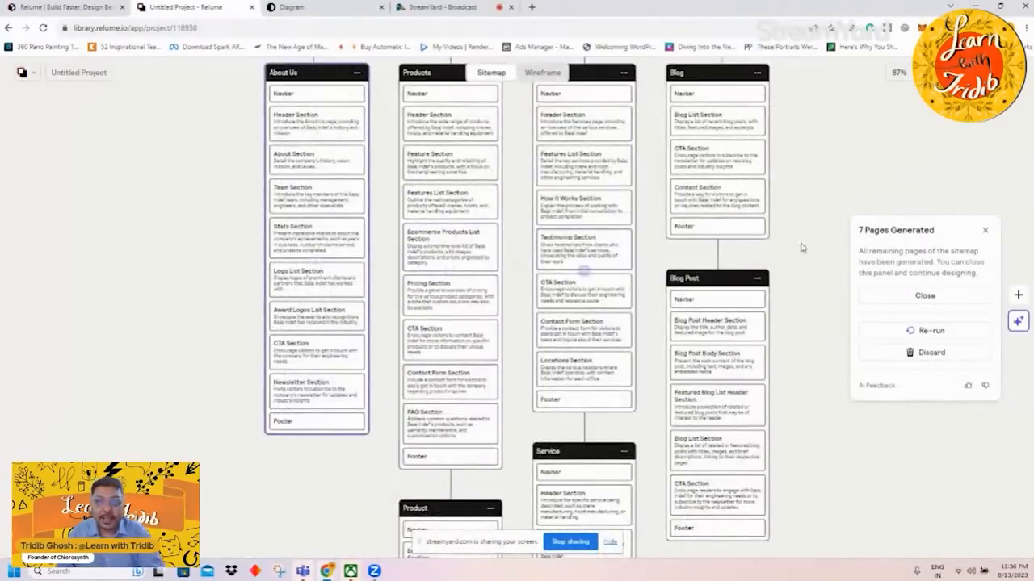
scroll(598, 184, up, 10)
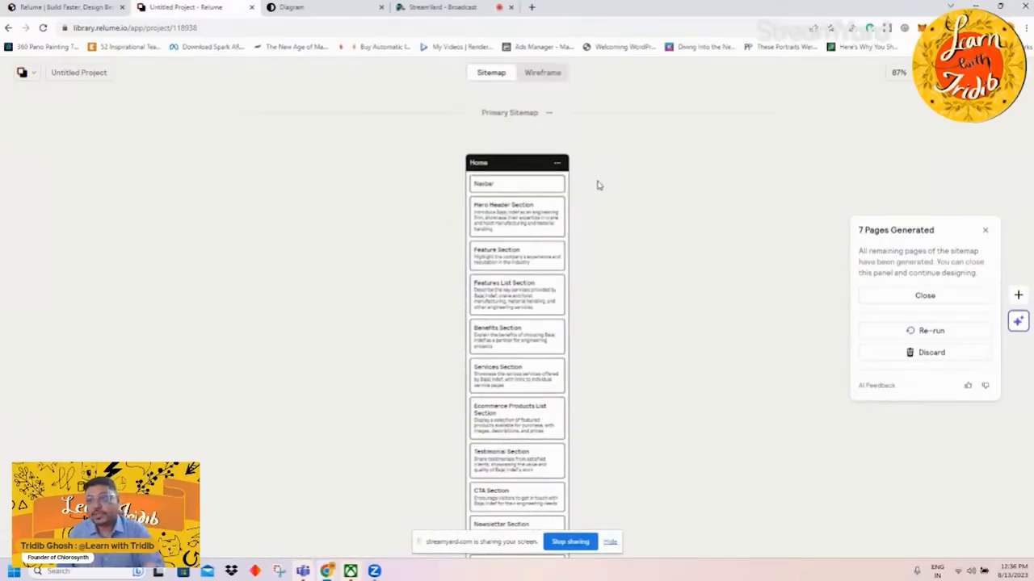
scroll(598, 185, down, 3)
scroll(453, 214, down, 10)
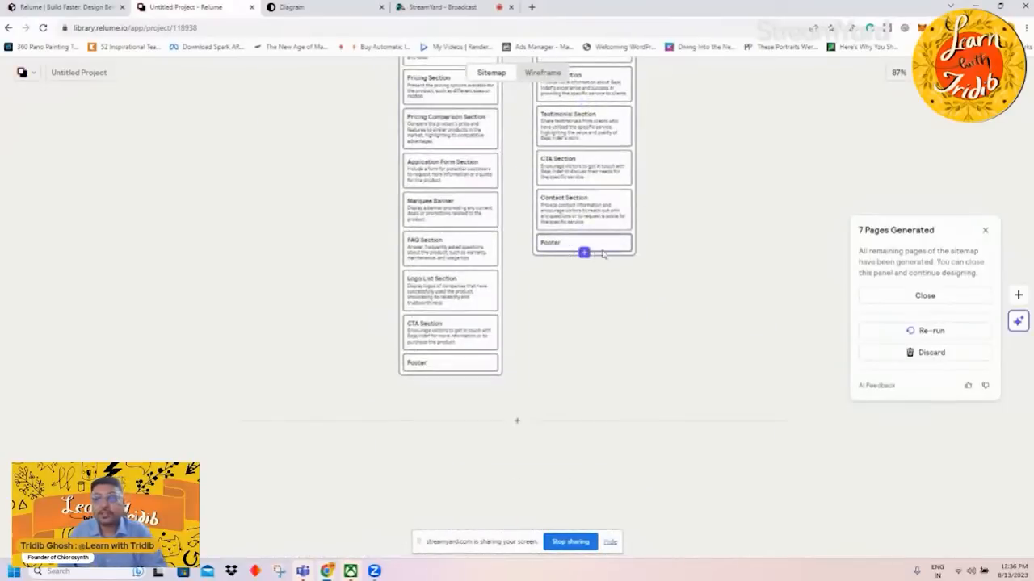
scroll(605, 253, up, 15)
scroll(610, 252, down, 5)
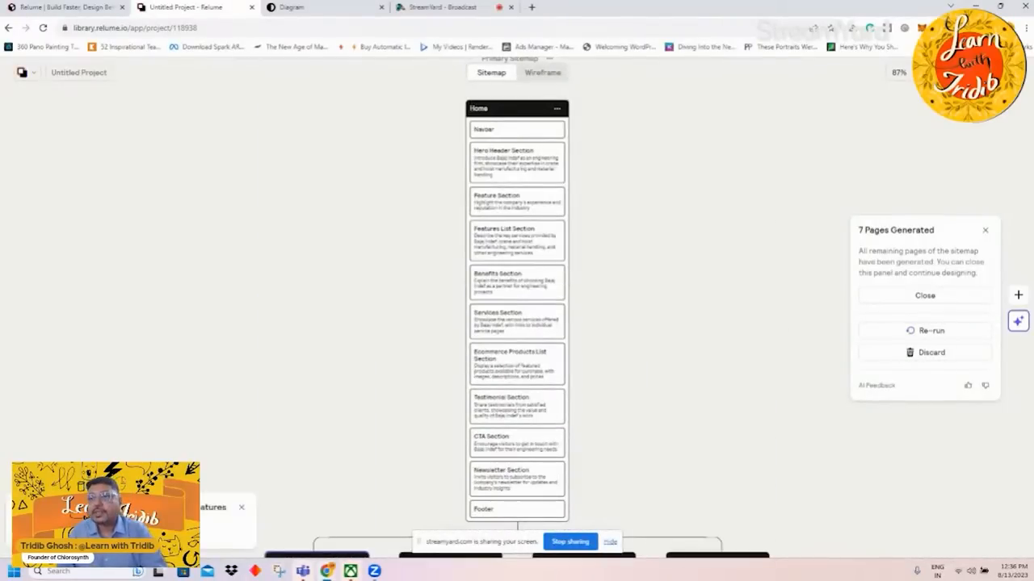
Check the sitemap's export options, and switch to the wireframe view with the Home page's hero header enlarged.
click(998, 73)
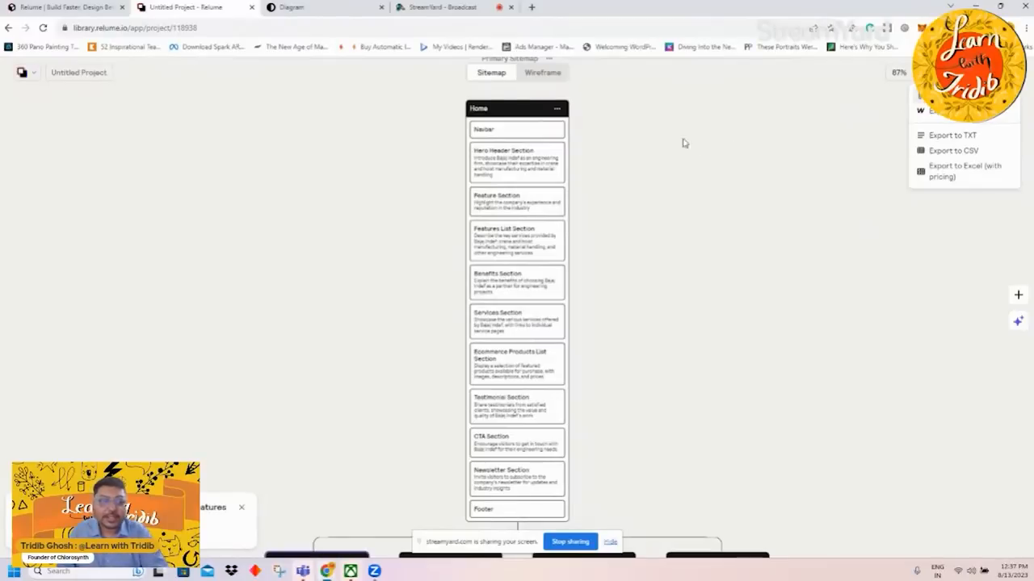
click(555, 75)
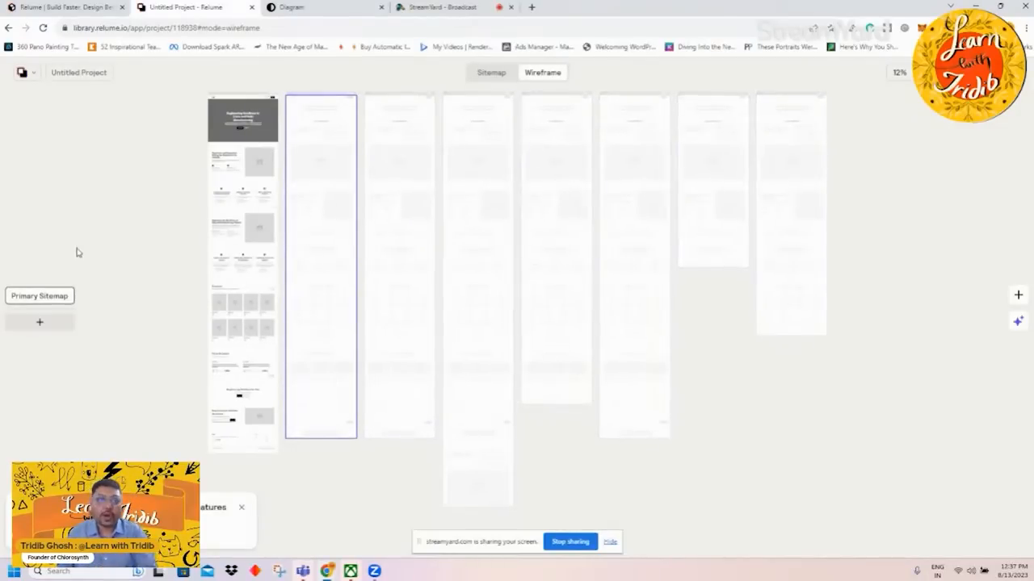
scroll(117, 254, up, 2)
scroll(117, 254, up, 2)
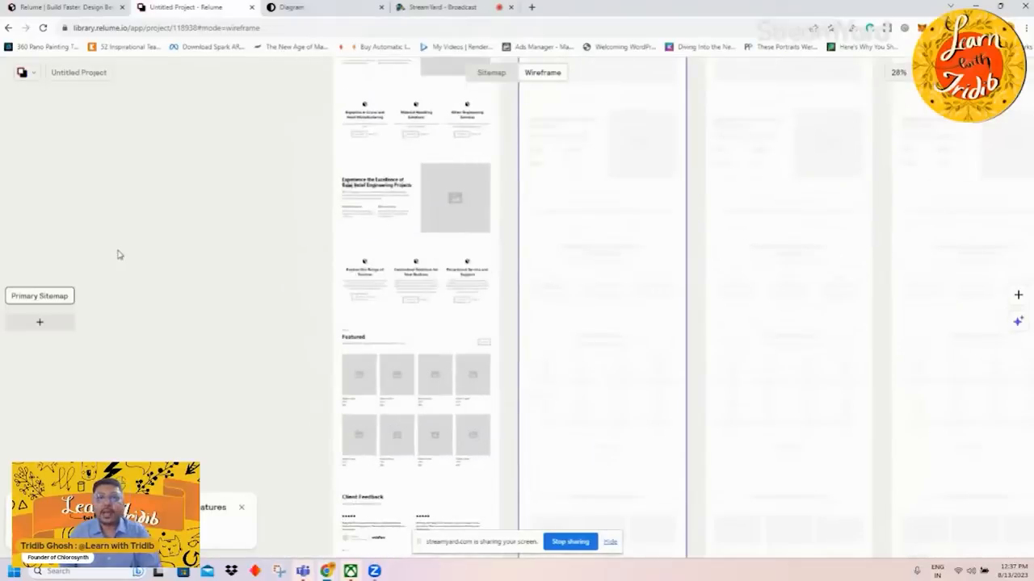
scroll(234, 258, up, 5)
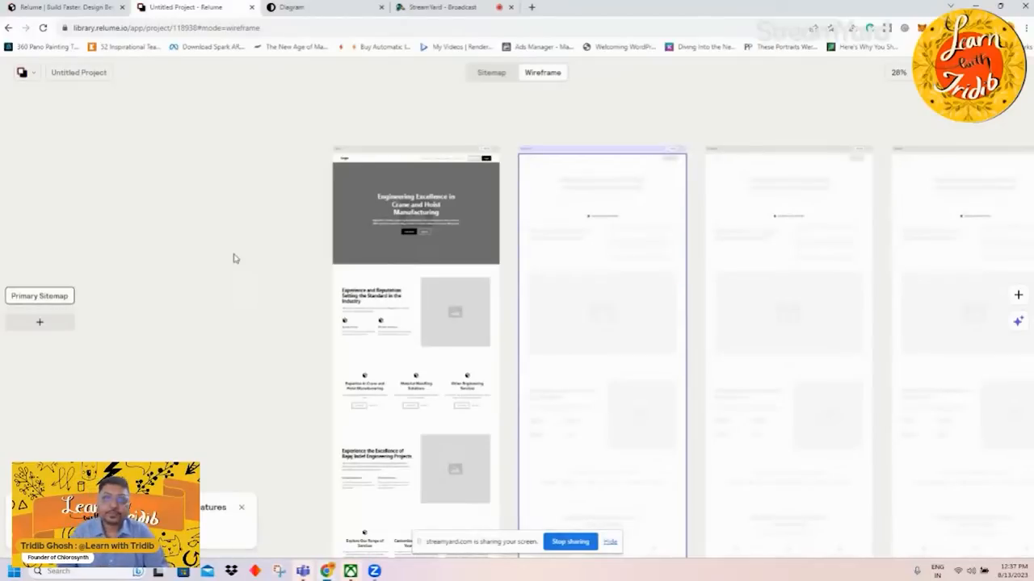
scroll(380, 304, up, 5)
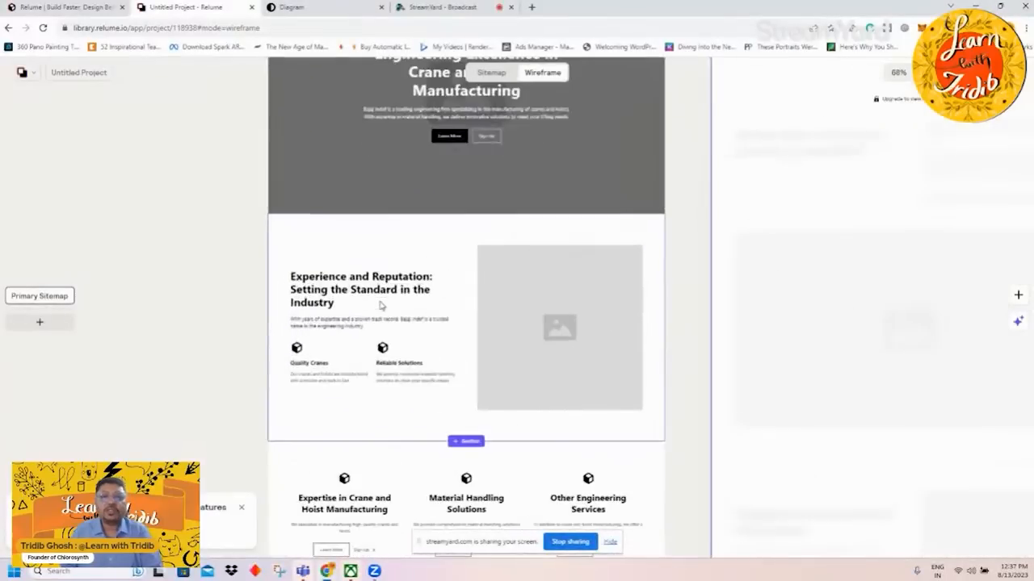
scroll(381, 303, up, 4)
scroll(484, 324, up, 5)
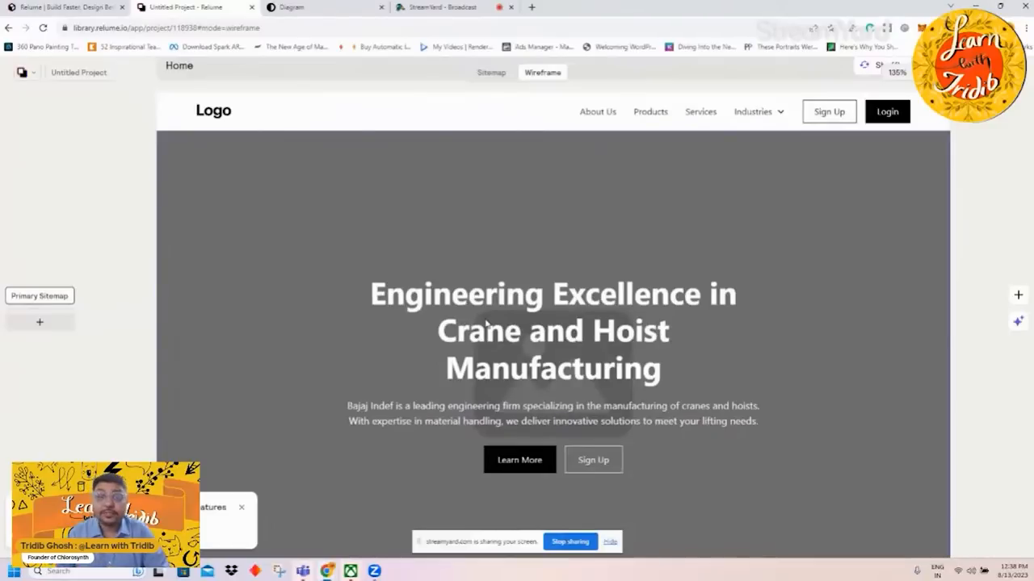
Inspect the Hero Header Section's details, opening its name for editing, and close them without changes.
click(474, 302)
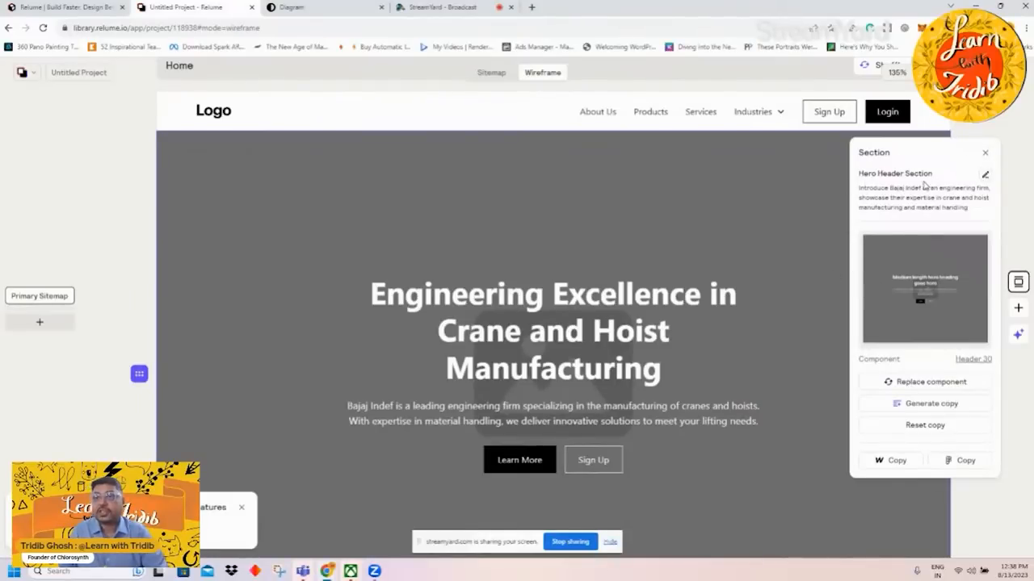
click(984, 175)
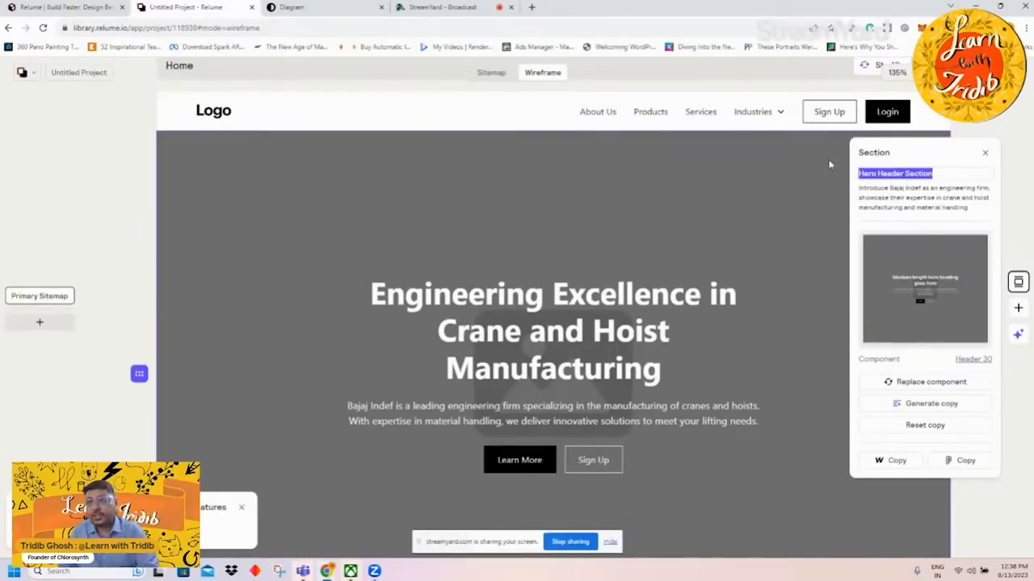
click(984, 152)
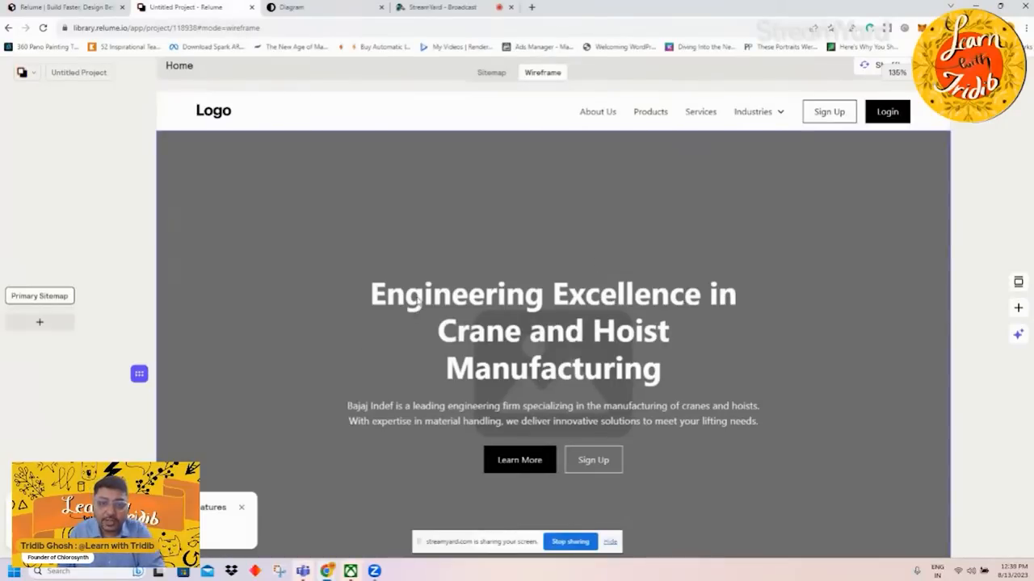
Examine the Home wireframe's hero header copy and the experience and services sections below it.
scroll(538, 282, down, 1)
scroll(518, 256, up, 1)
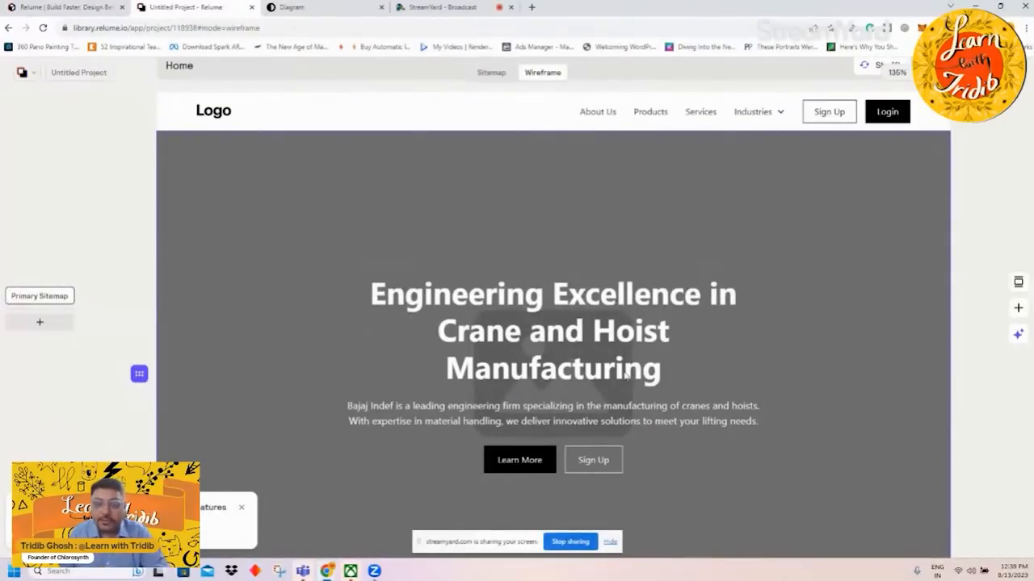
scroll(784, 362, down, 1)
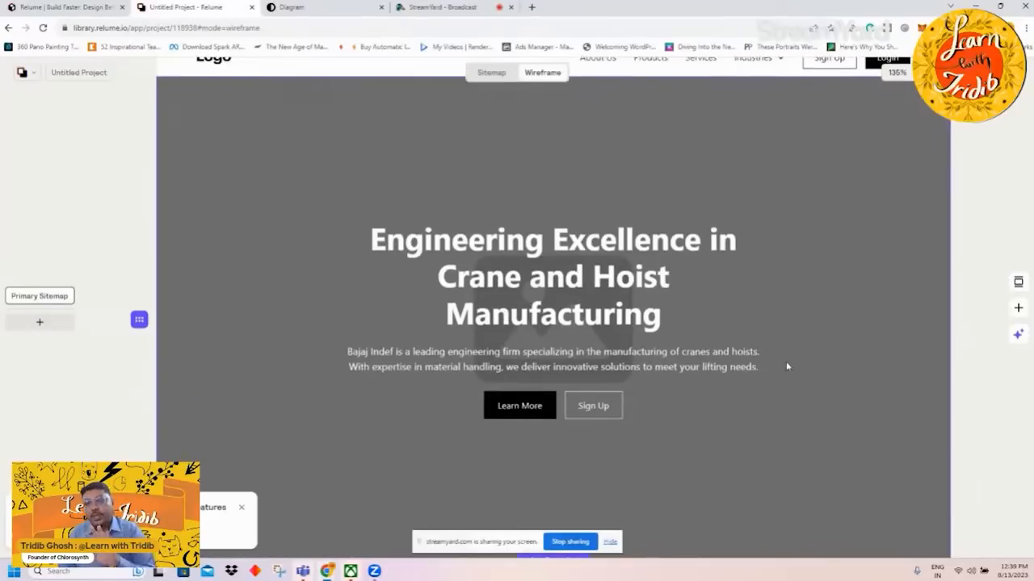
scroll(787, 367, down, 2)
scroll(787, 366, up, 1)
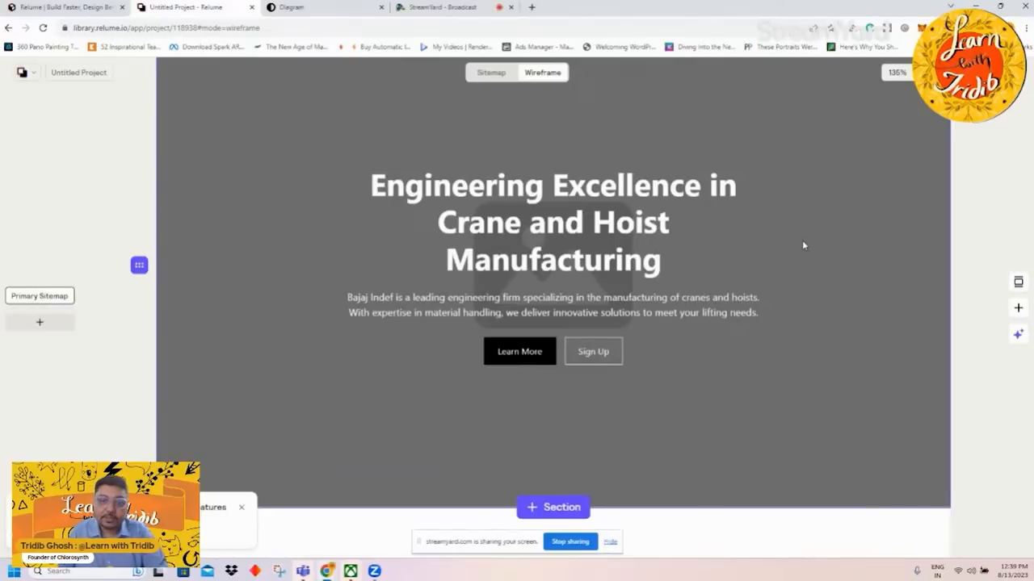
scroll(801, 242, down, 1)
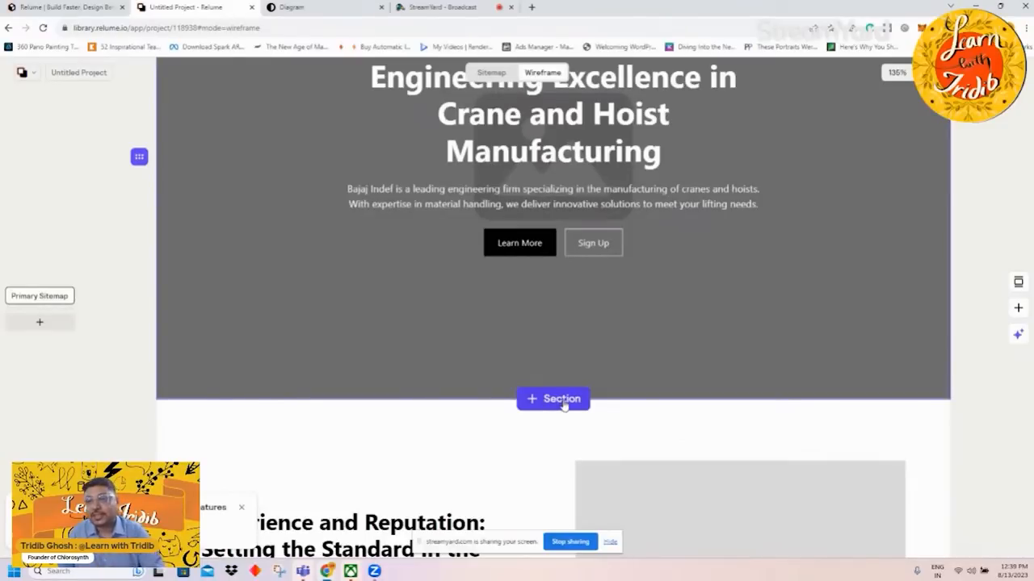
scroll(563, 405, down, 5)
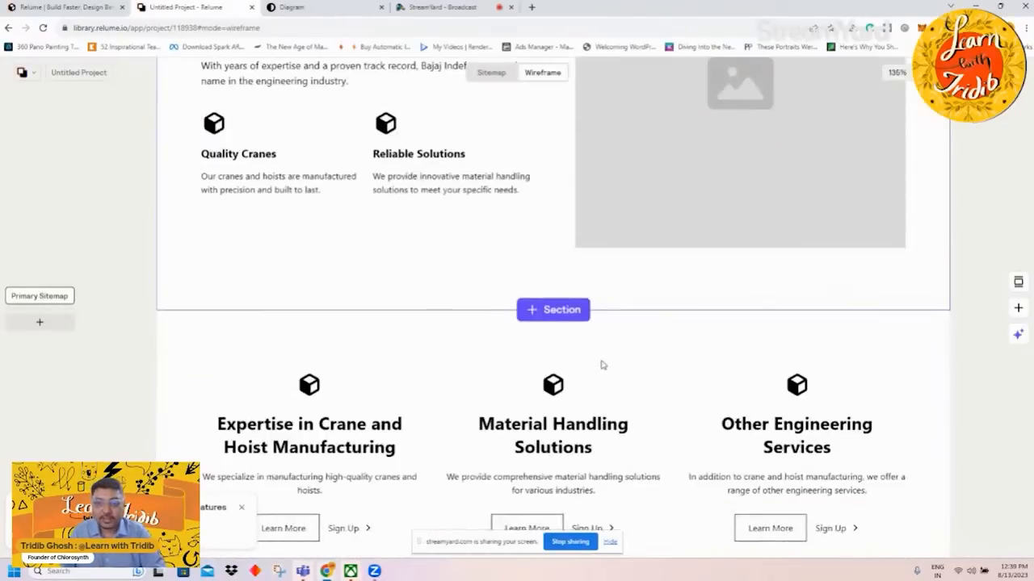
Inspect the component details of the Feature Section about experience and reputation, and close them without changes.
scroll(622, 272, up, 4)
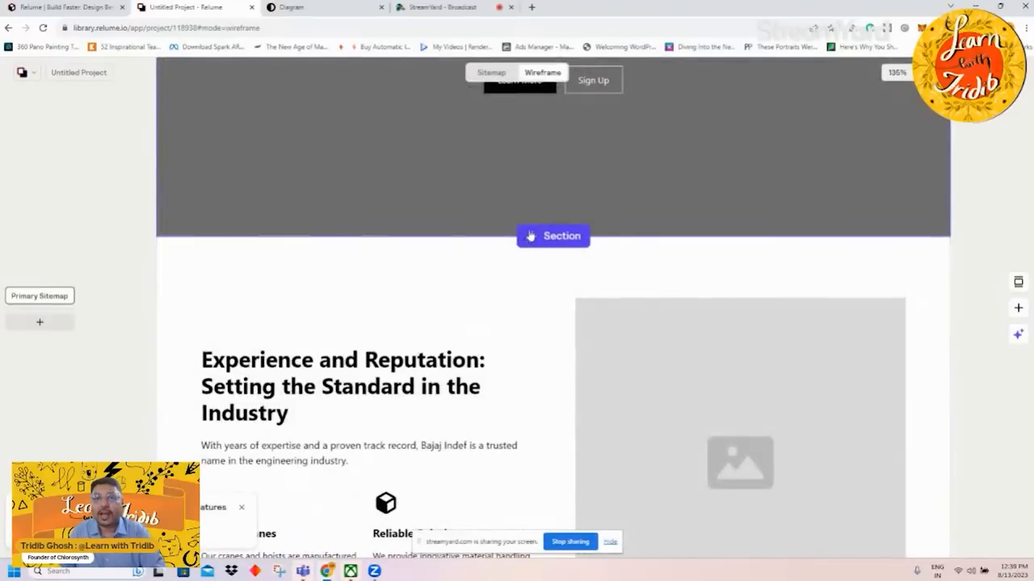
click(400, 297)
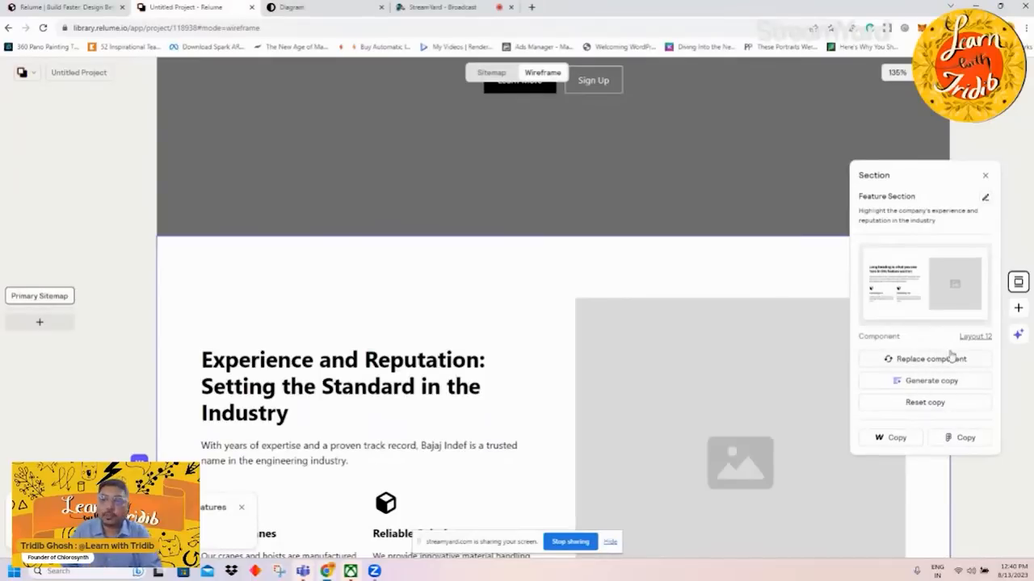
click(986, 175)
Review the Home page's hero header and its supporting copy together with the experience and reputation section below it.
scroll(717, 208, up, 5)
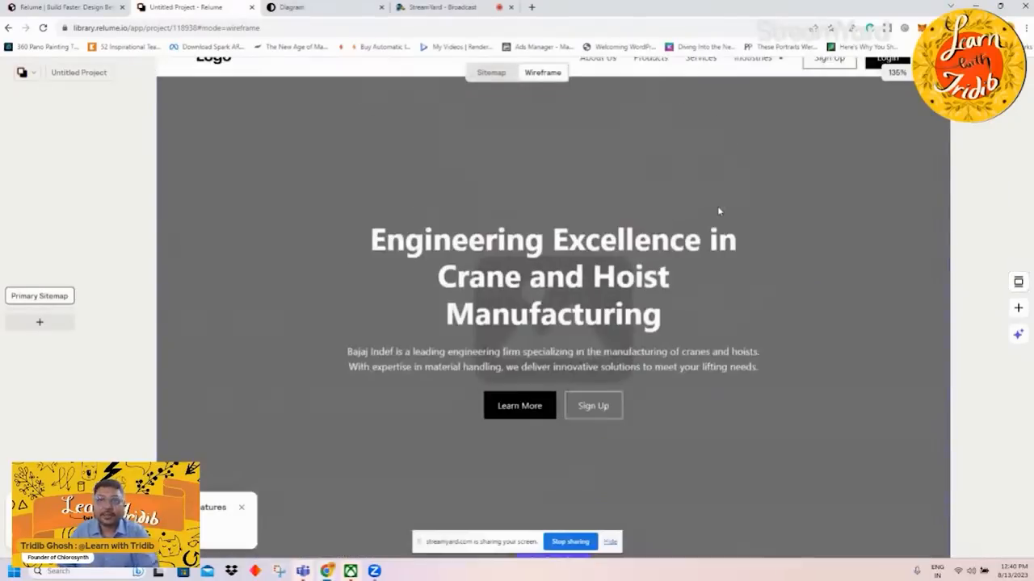
scroll(717, 207, down, 3)
scroll(717, 206, down, 2)
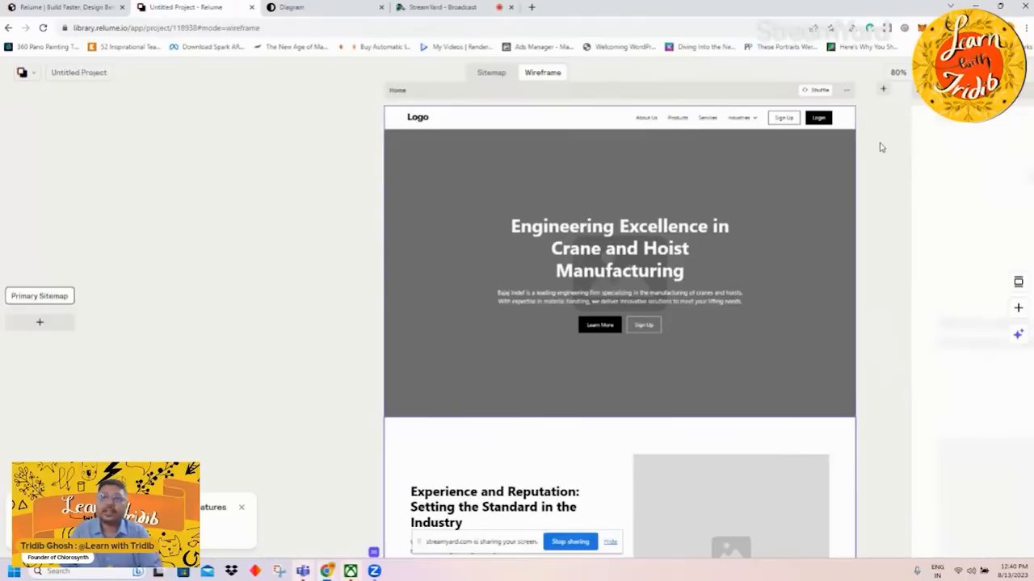
scroll(881, 147, down, 3)
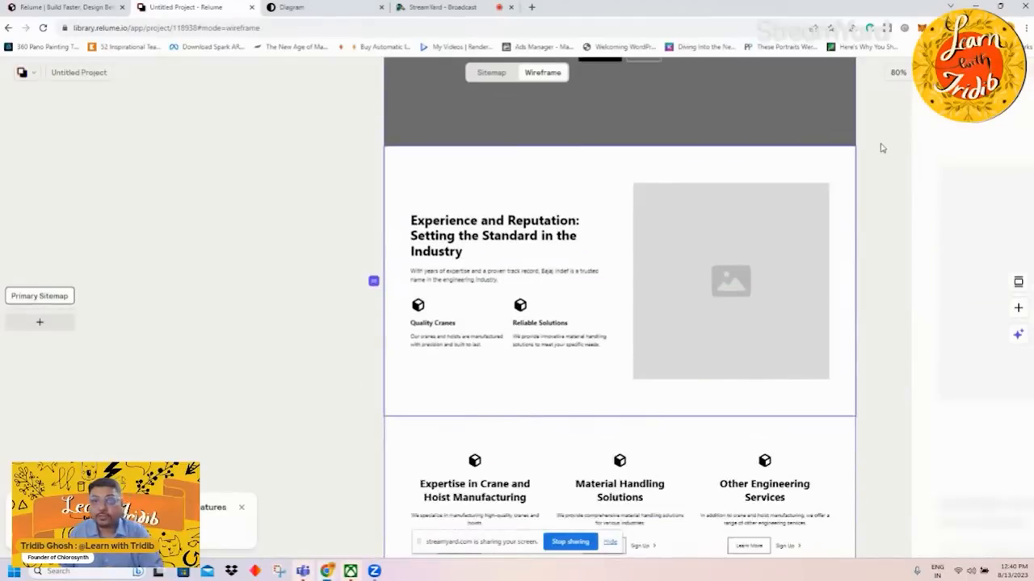
scroll(491, 228, down, 1)
scroll(493, 232, up, 3)
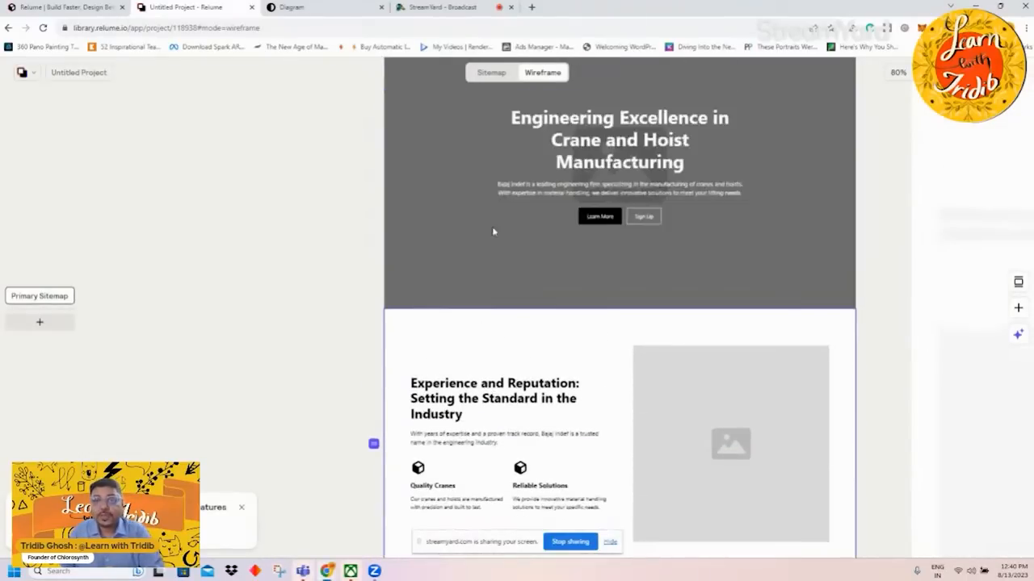
scroll(722, 231, up, 5)
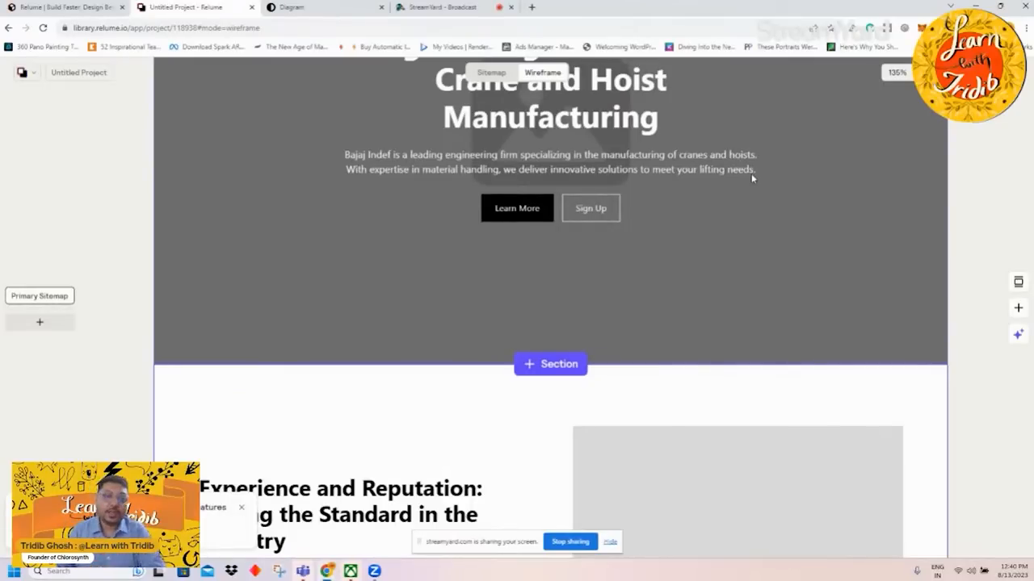
scroll(751, 178, down, 5)
scroll(323, 237, up, 2)
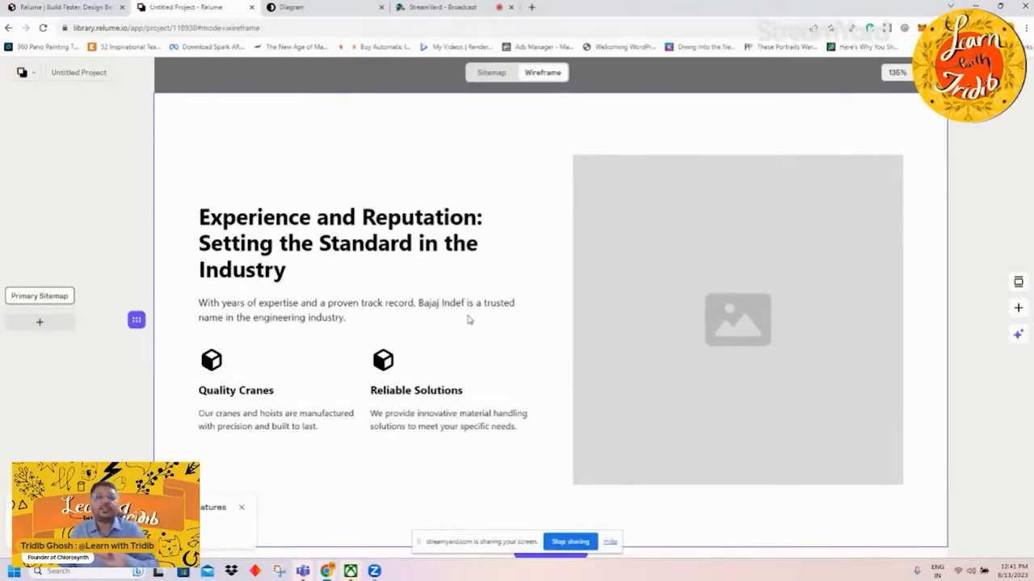
Examine the experience section's Quality Cranes and Reliable Solutions blocks alongside the three-column section on cranes, material handling and engineering services.
scroll(521, 290, down, 2)
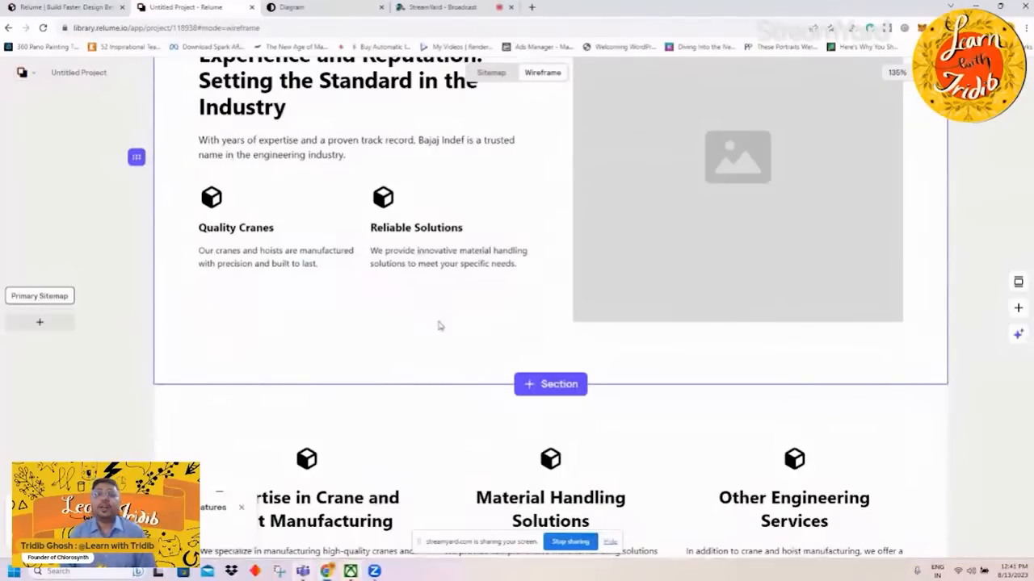
scroll(698, 279, up, 2)
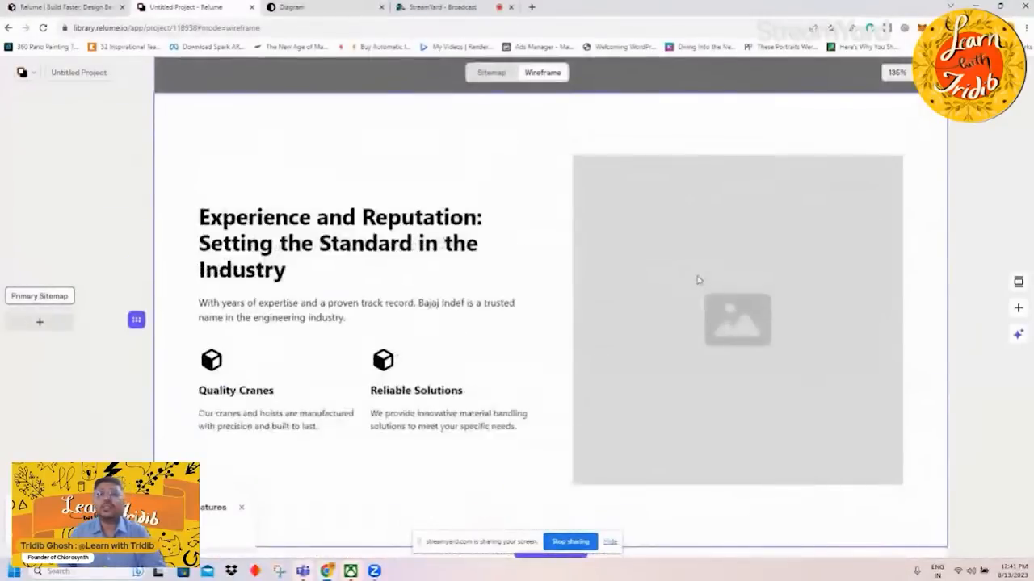
scroll(698, 279, up, 1)
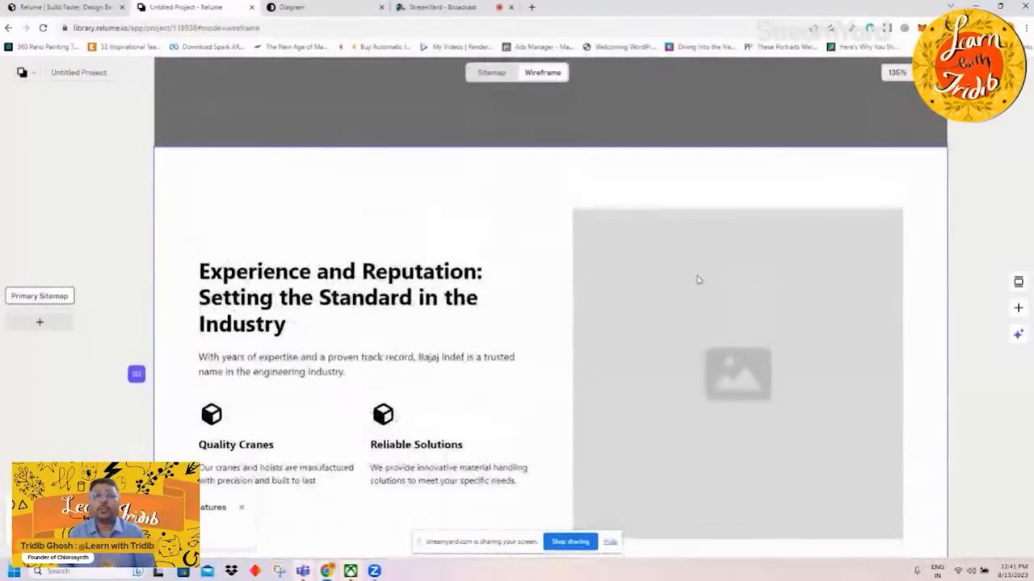
scroll(698, 279, down, 5)
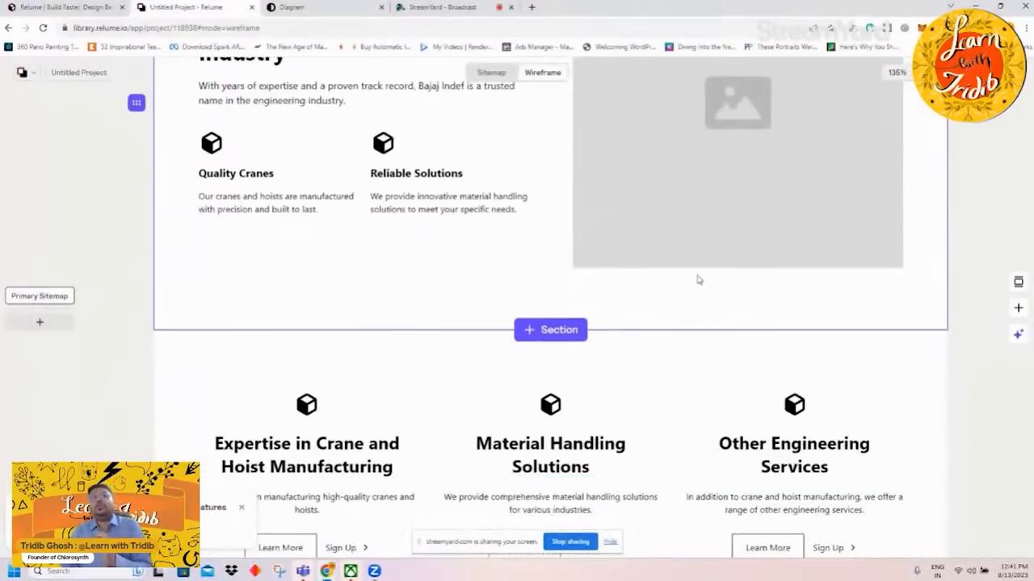
scroll(698, 280, down, 4)
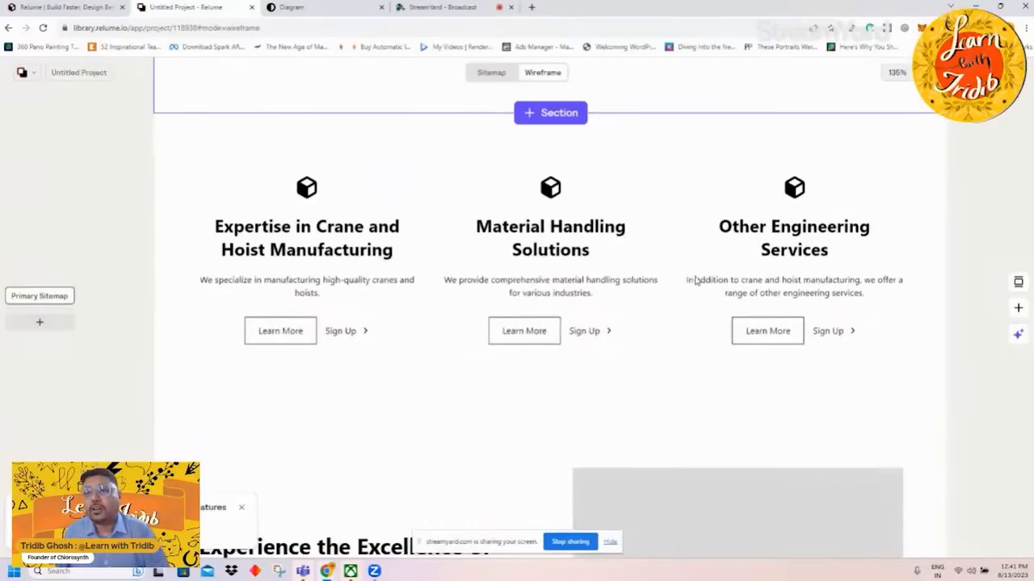
scroll(695, 280, down, 1)
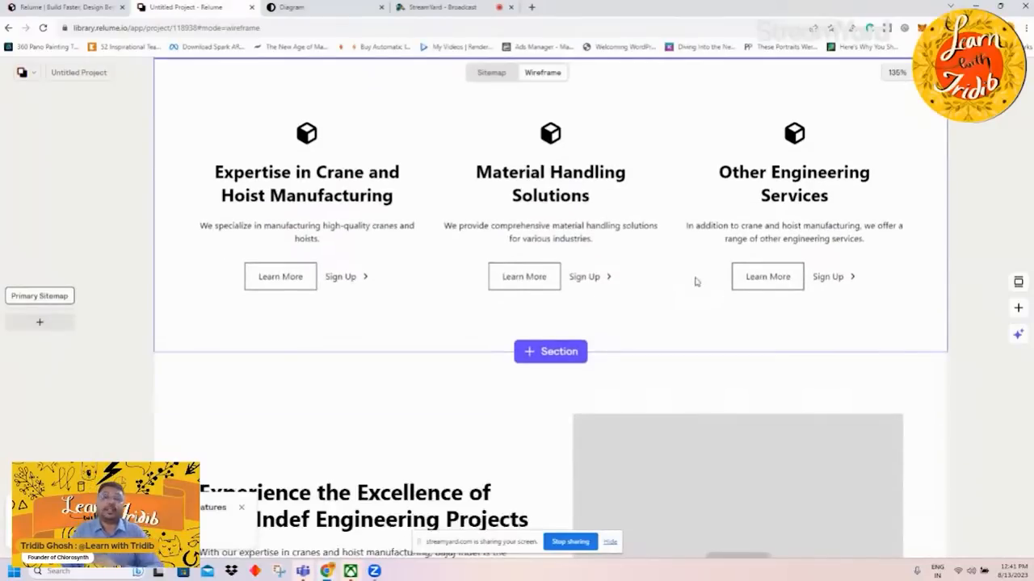
scroll(696, 281, up, 2)
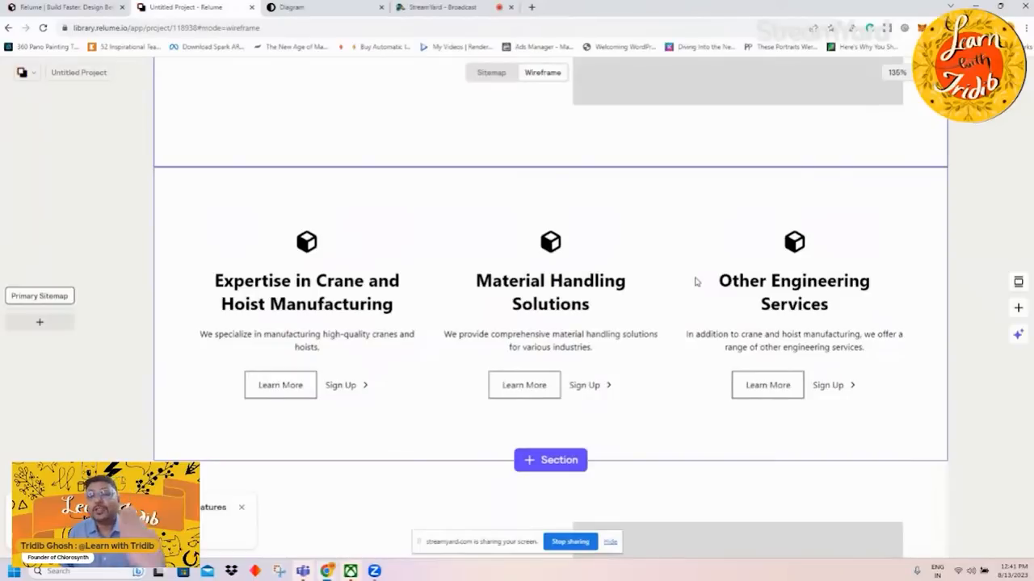
scroll(696, 281, up, 7)
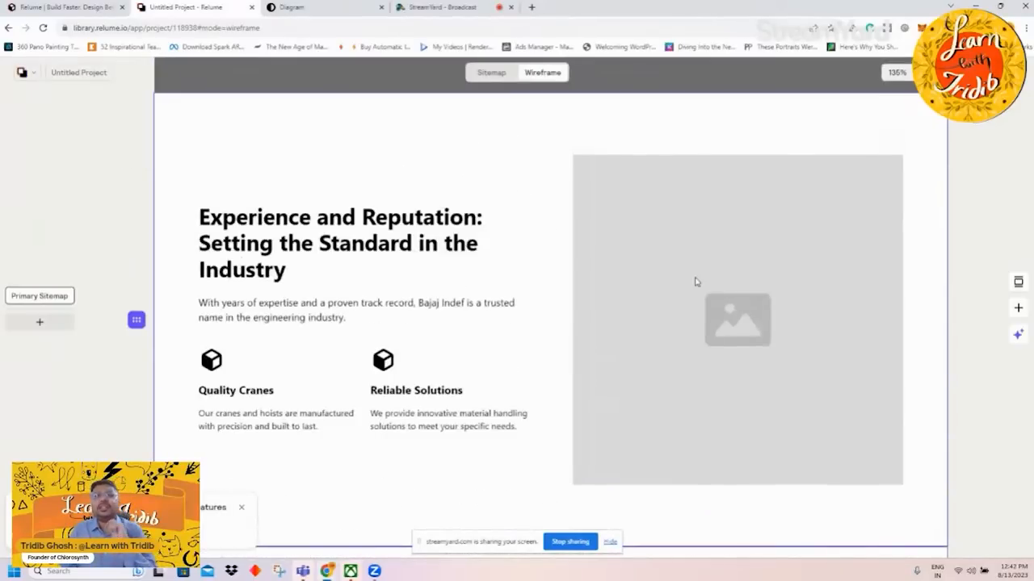
scroll(696, 282, down, 1)
scroll(696, 281, up, 2)
scroll(696, 282, down, 1)
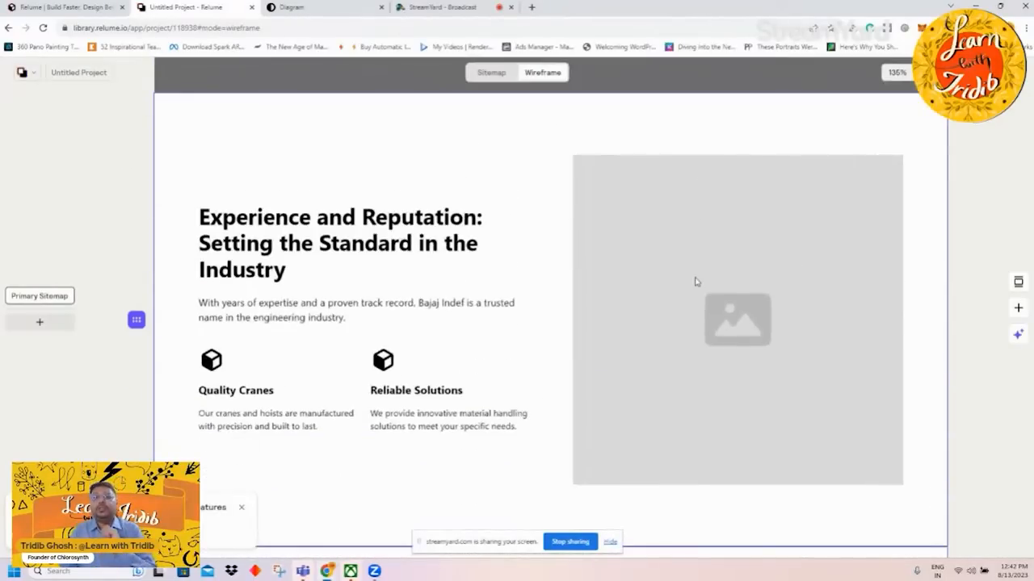
scroll(696, 281, down, 1)
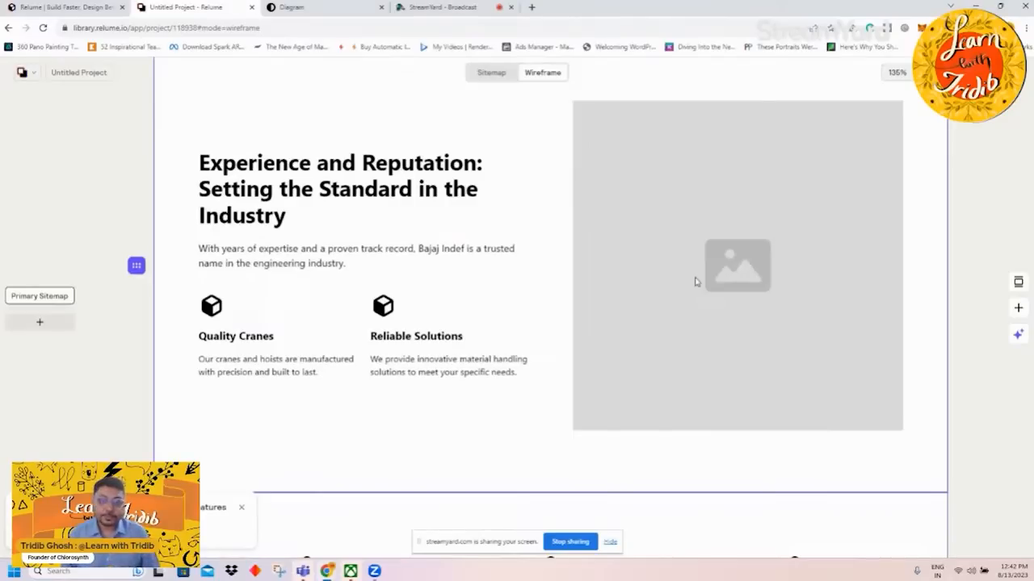
scroll(484, 246, down, 2)
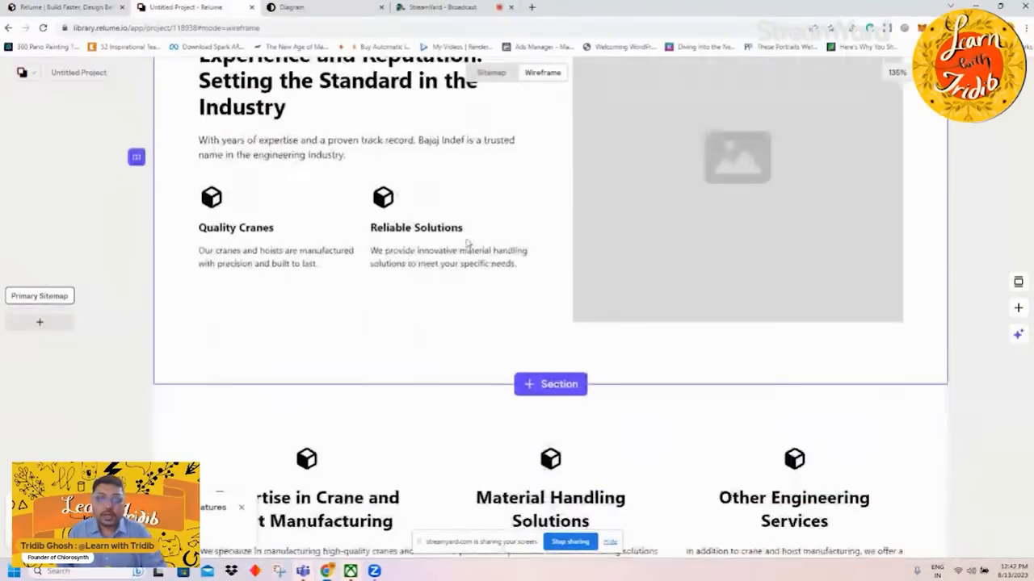
scroll(507, 253, up, 1)
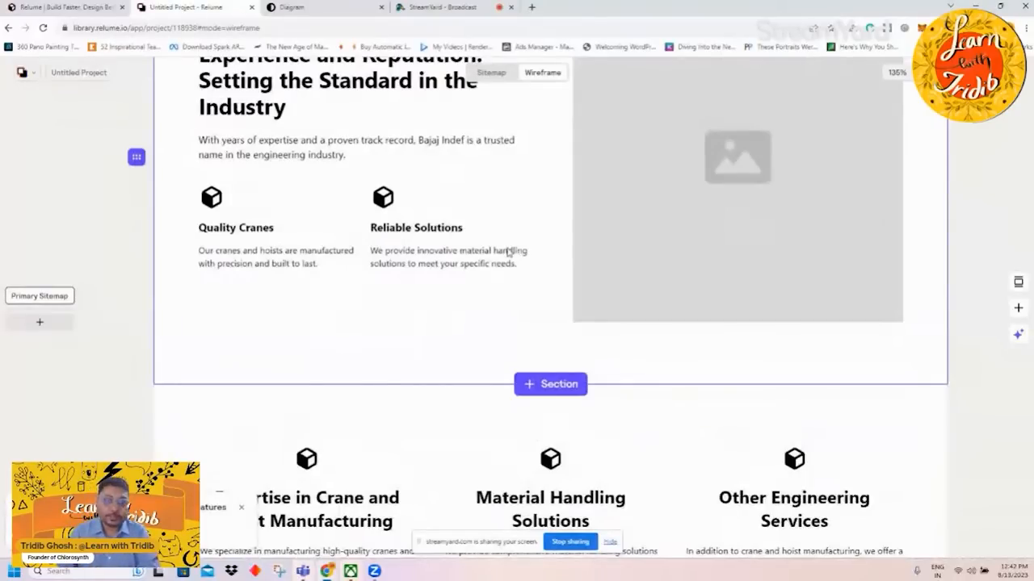
Read the three-column services copy and the Bajaj Indef Engineering Projects section with its Reliable Solutions and Efficient Service points.
scroll(509, 253, down, 3)
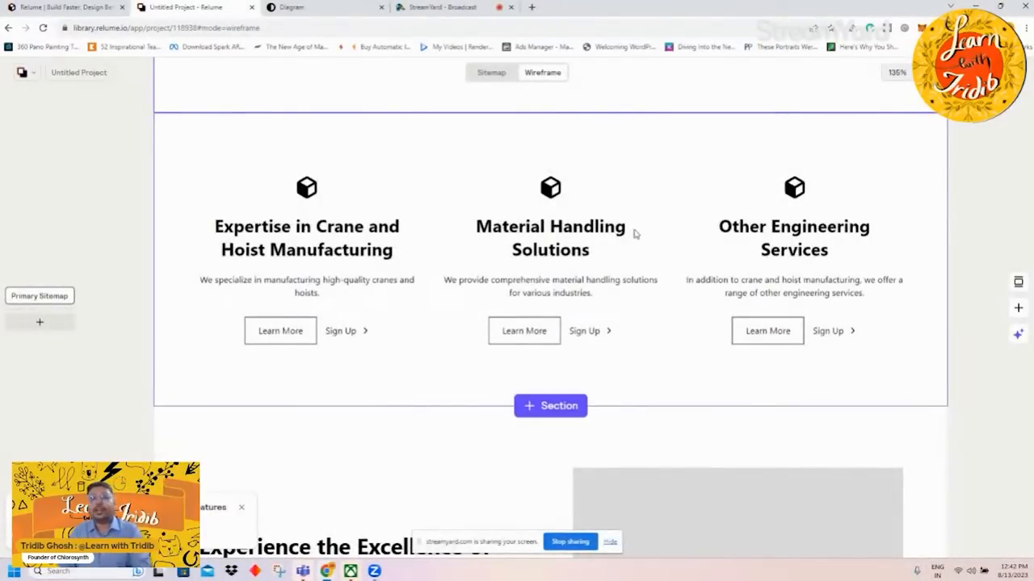
scroll(835, 235, down, 2)
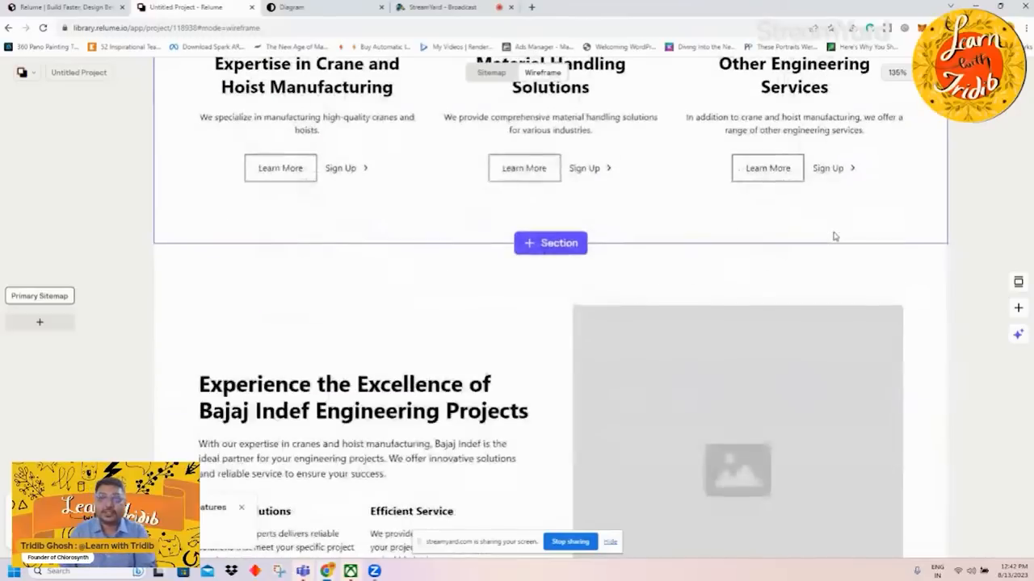
scroll(522, 245, up, 2)
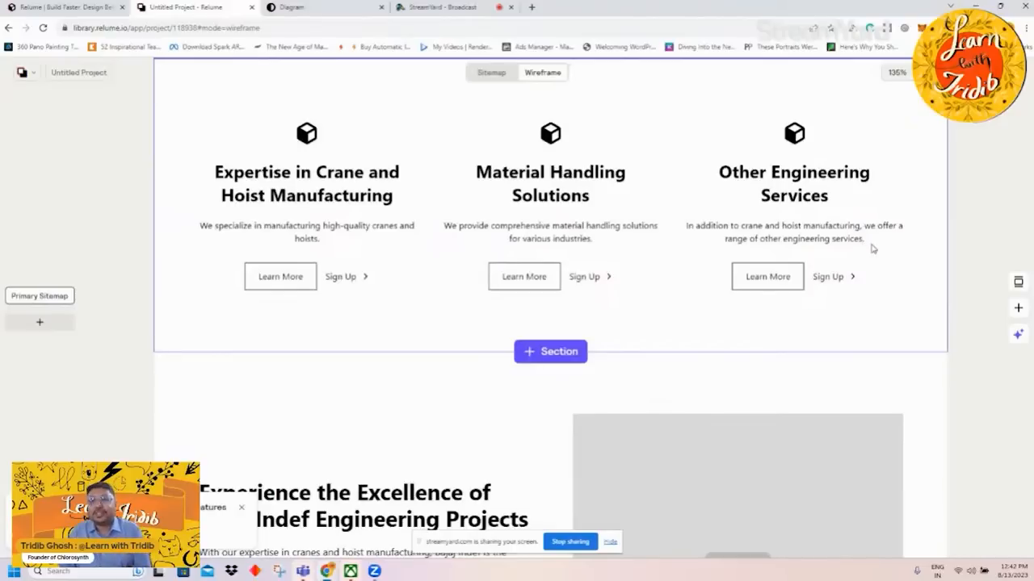
scroll(872, 249, down, 2)
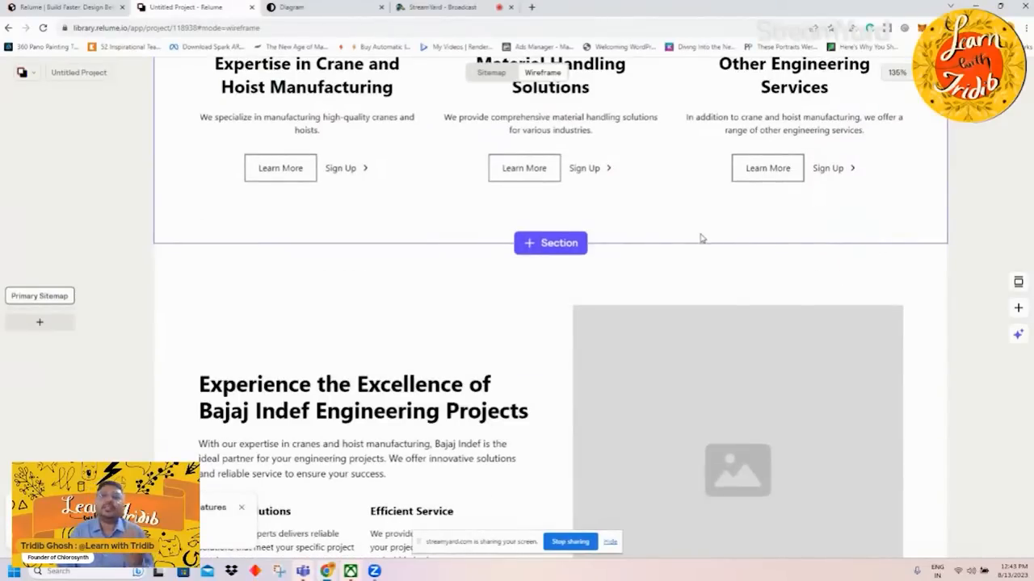
scroll(666, 273, down, 1)
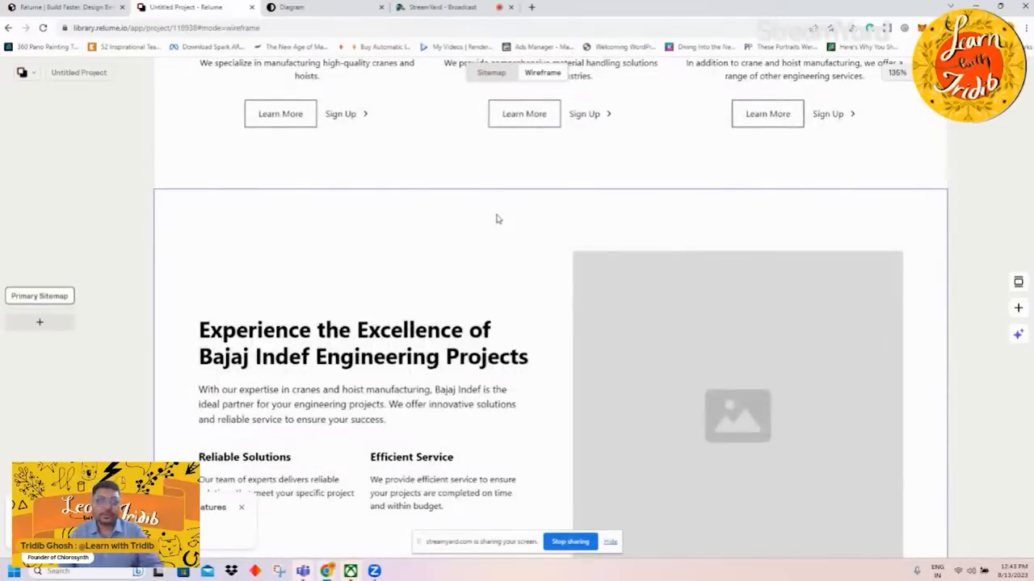
scroll(464, 294, down, 2)
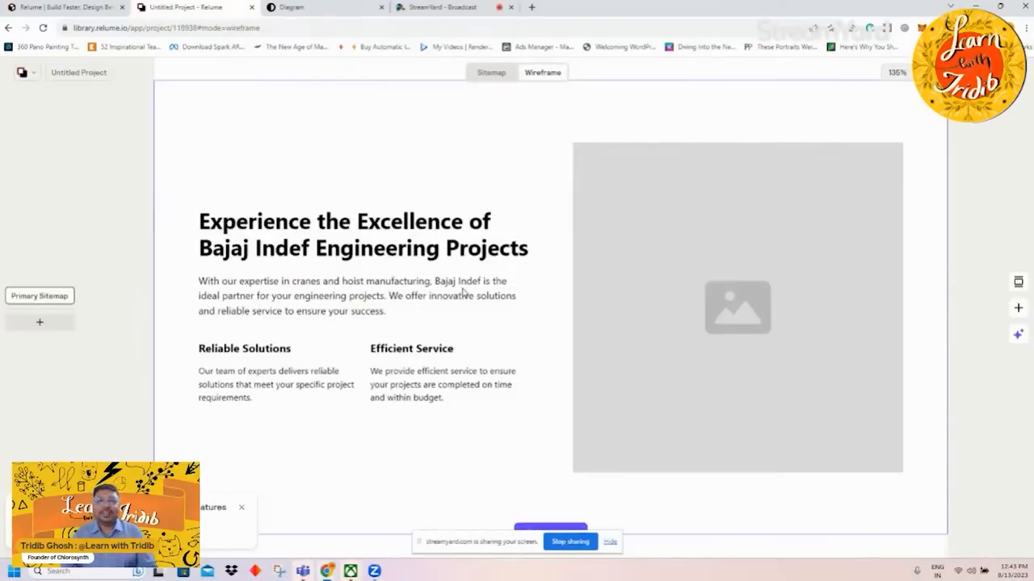
scroll(436, 299, down, 4)
scroll(616, 284, up, 1)
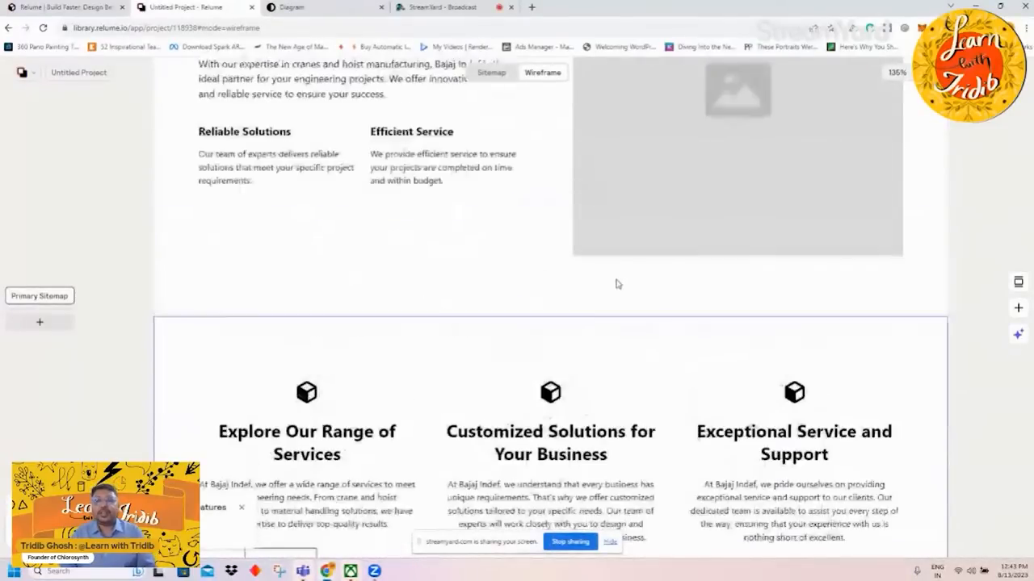
scroll(616, 284, up, 3)
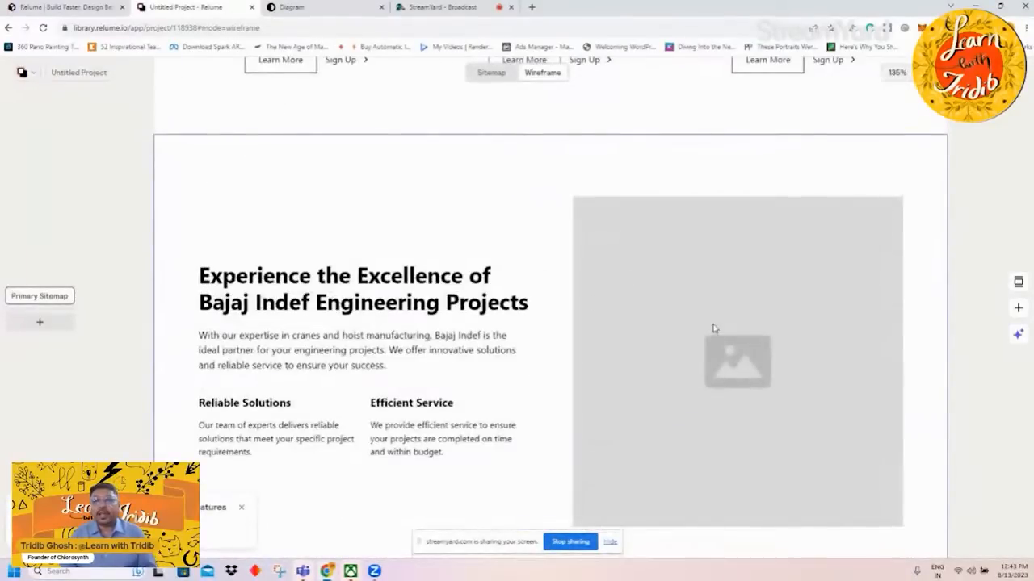
Inspect the Benefits Section's details for the engineering projects block, check the services section below it, and close the details.
scroll(713, 329, down, 1)
click(401, 352)
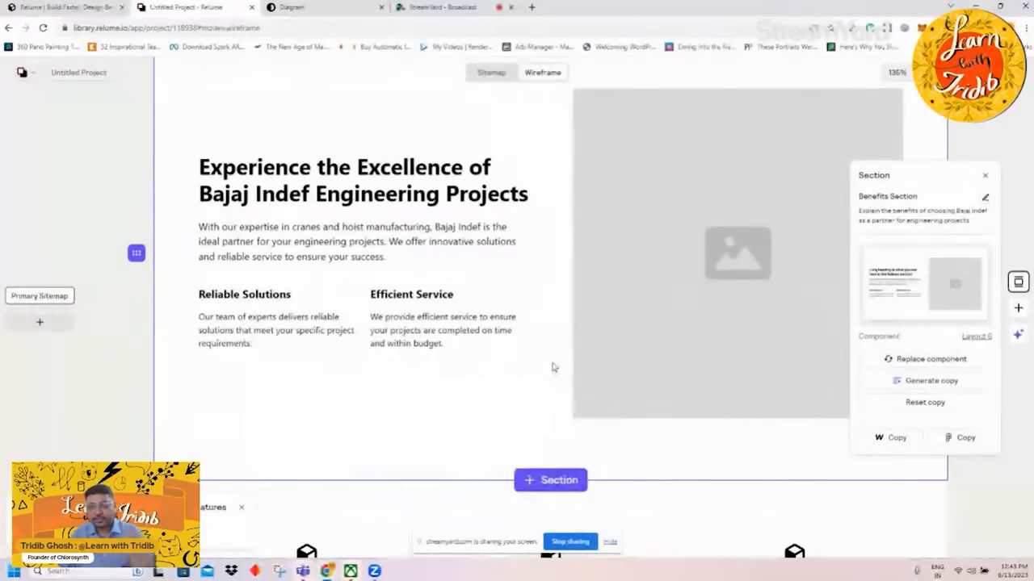
scroll(554, 367, down, 5)
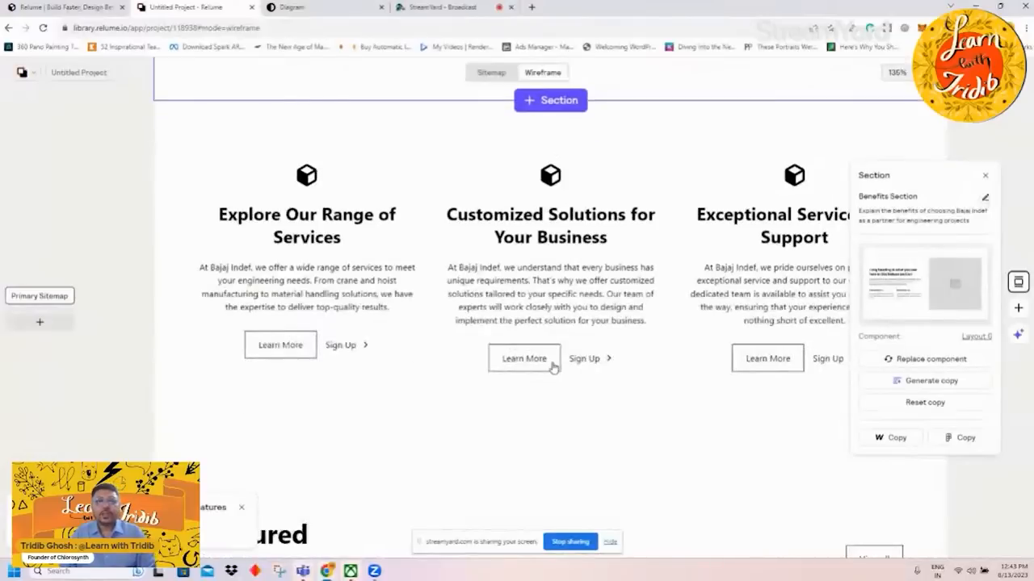
scroll(553, 367, down, 1)
click(984, 175)
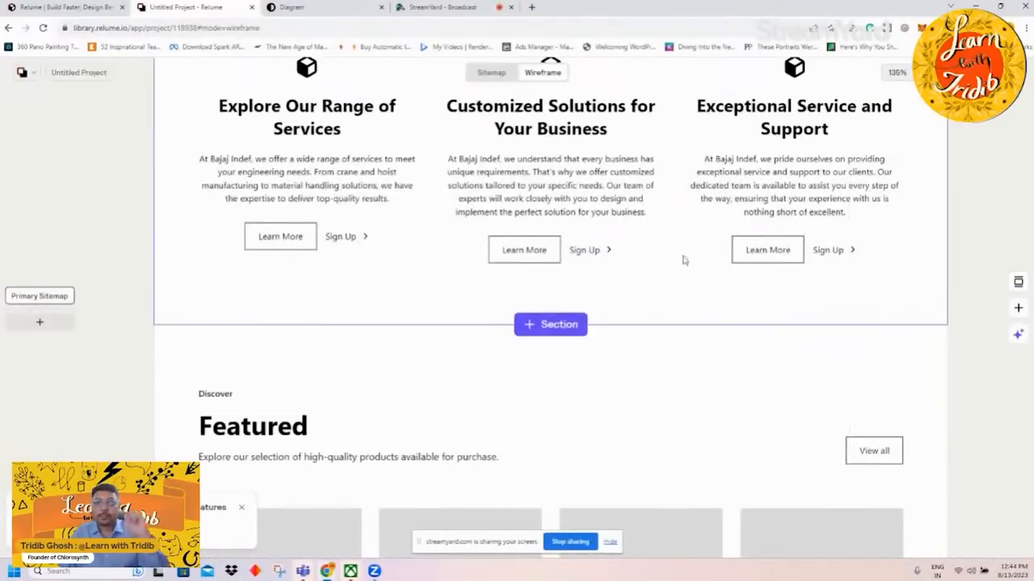
Inspect the details of the Services Section with its three service columns, close them, and move on to the Featured products section.
scroll(553, 369, up, 4)
scroll(554, 369, down, 2)
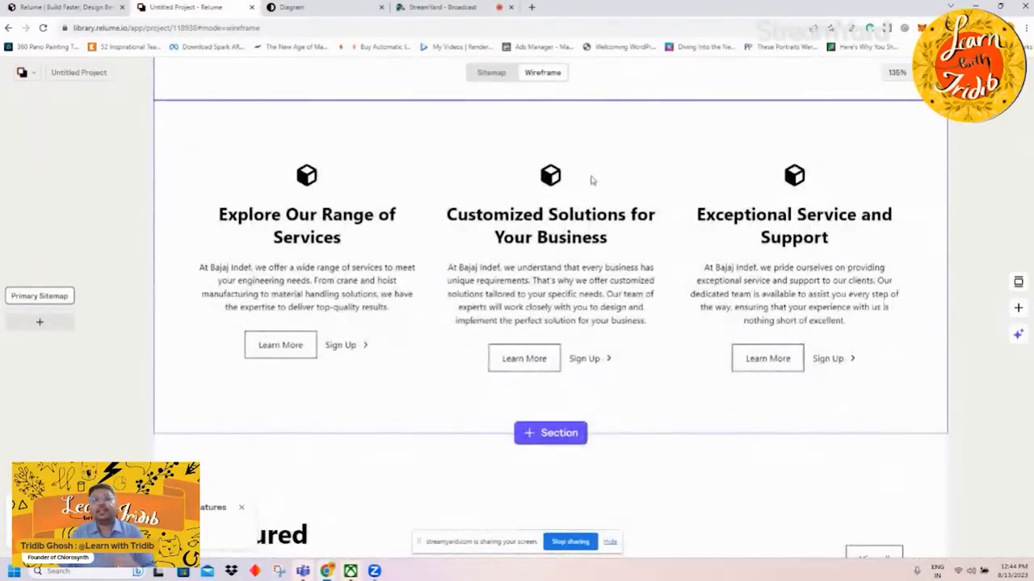
click(219, 163)
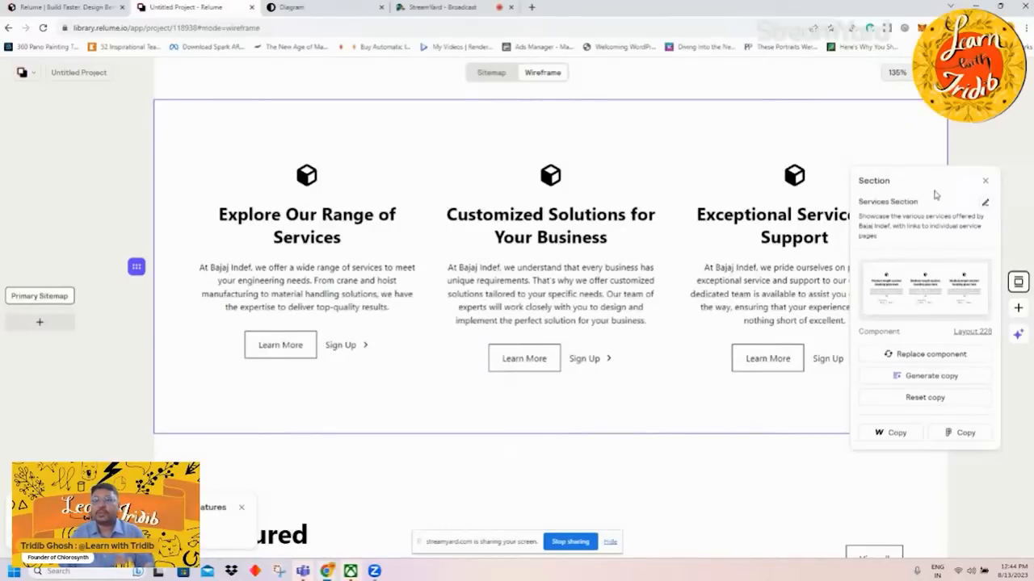
click(986, 183)
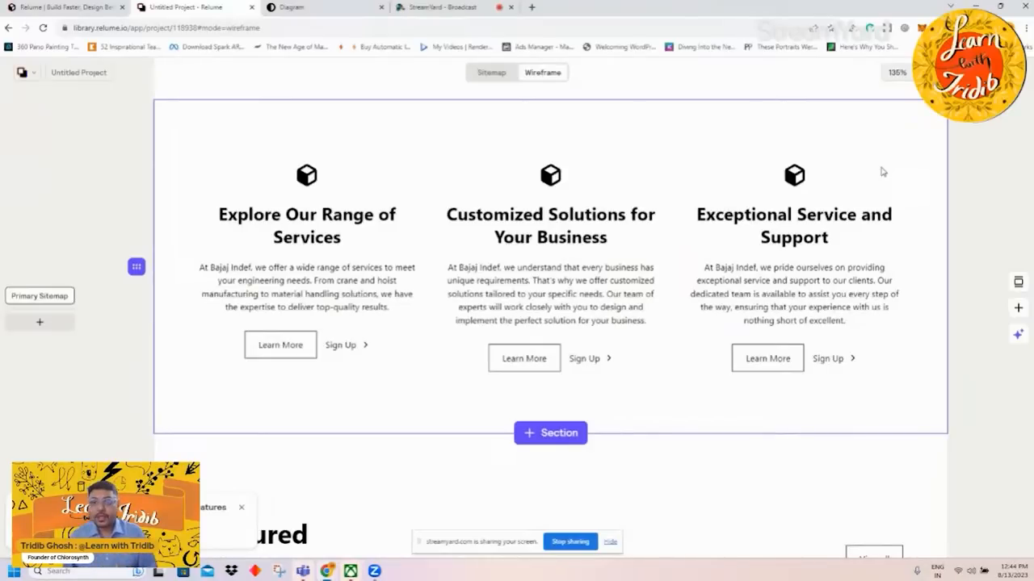
scroll(676, 205, down, 3)
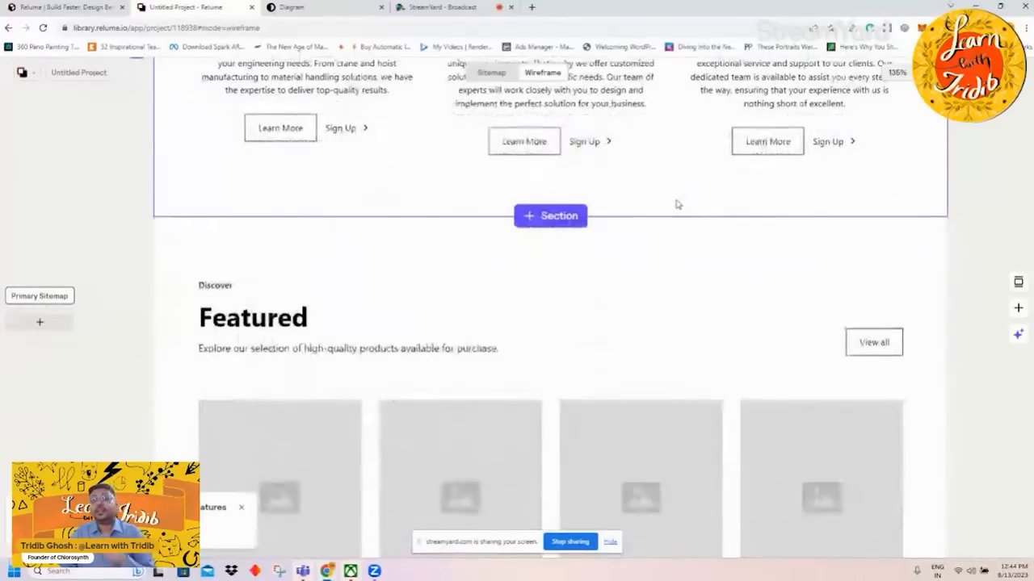
Inspect the details of the Ecommerce Products List Section behind the Featured products block and close them.
scroll(676, 204, down, 1)
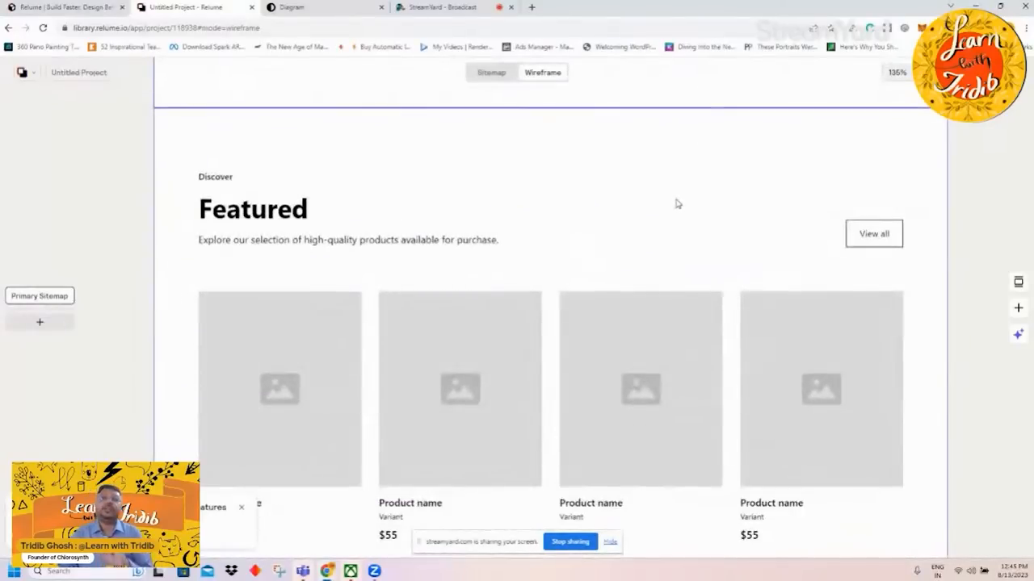
click(677, 204)
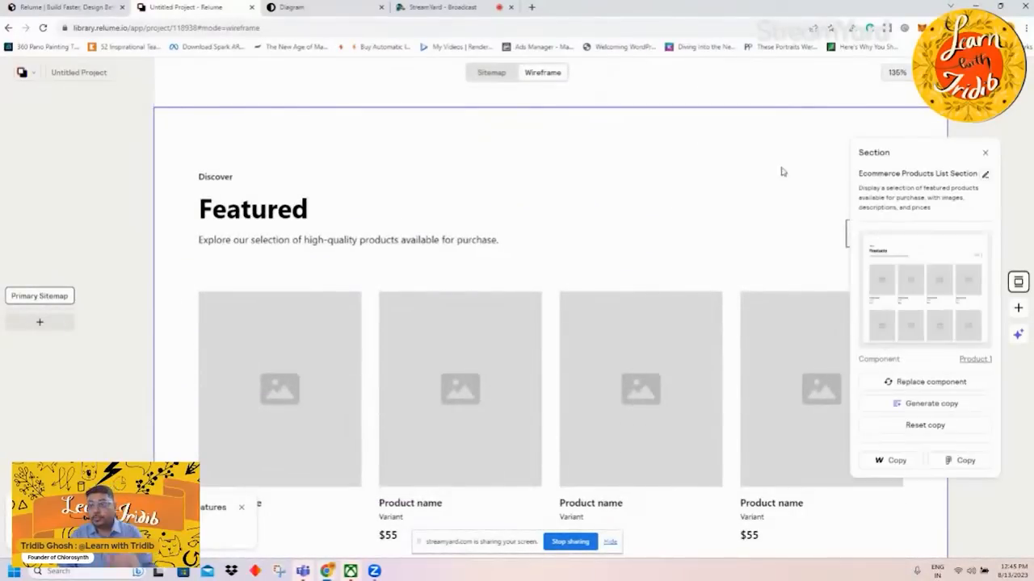
click(985, 155)
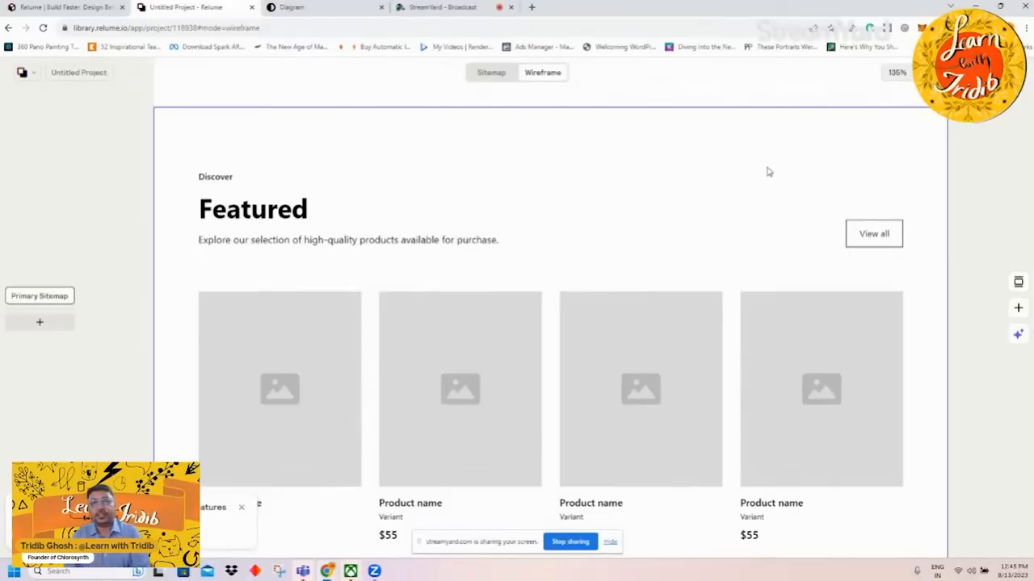
Examine the Featured section's heading, product cards with name, variant and price placeholders, and overall grid layout.
scroll(763, 176, down, 2)
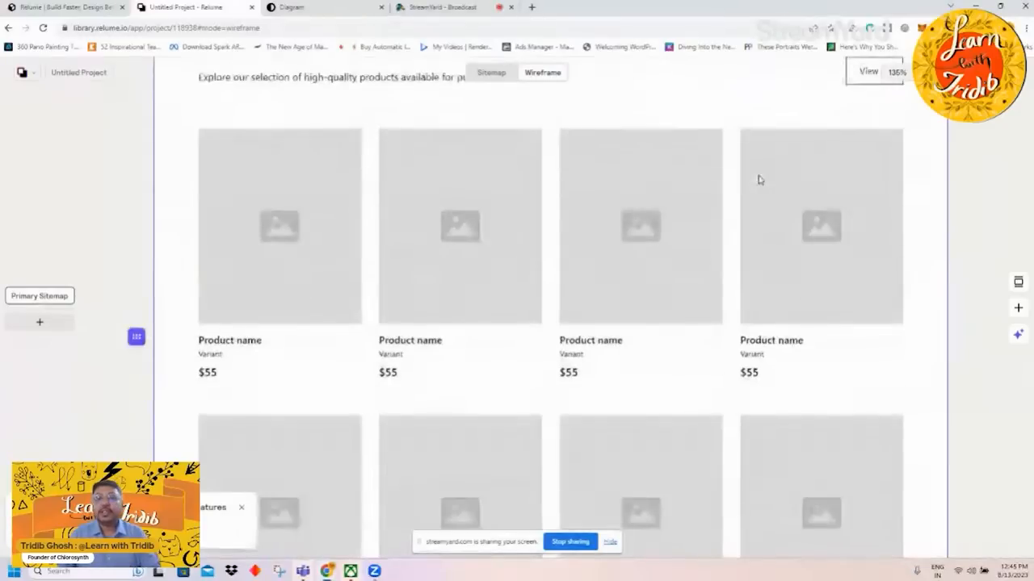
scroll(757, 179, up, 3)
scroll(474, 233, down, 2)
scroll(488, 229, up, 1)
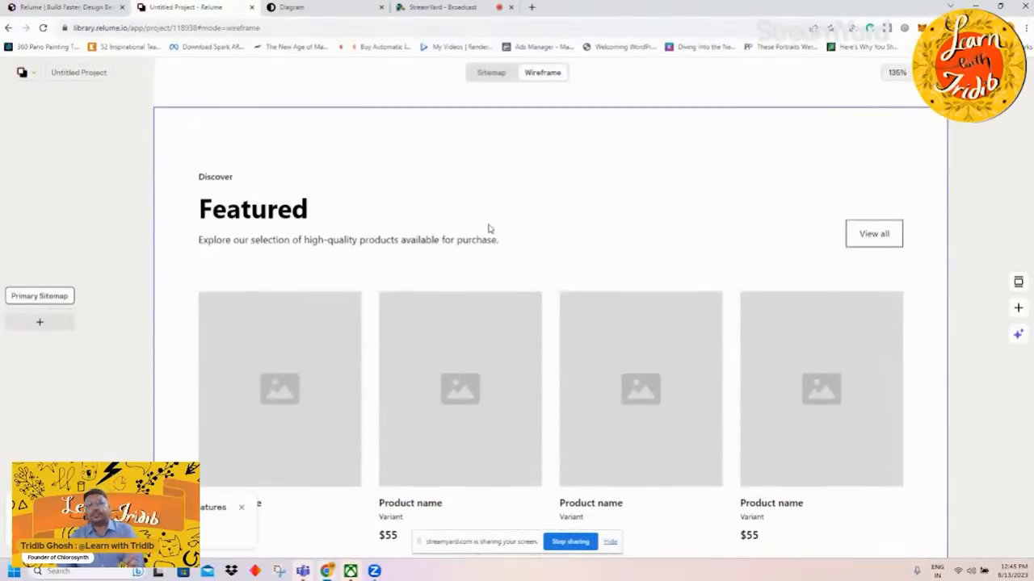
scroll(586, 222, down, 3)
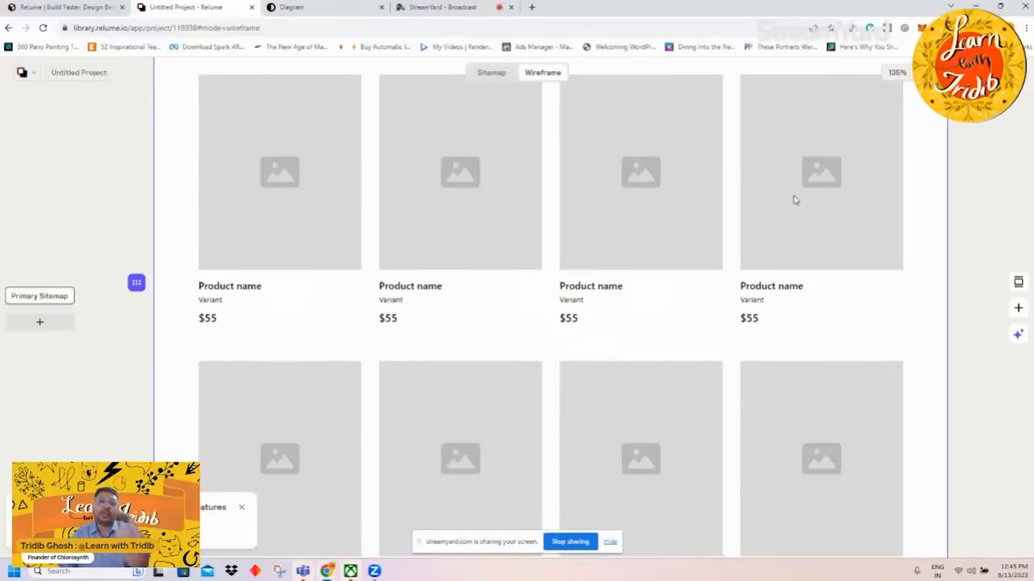
scroll(836, 218, down, 3)
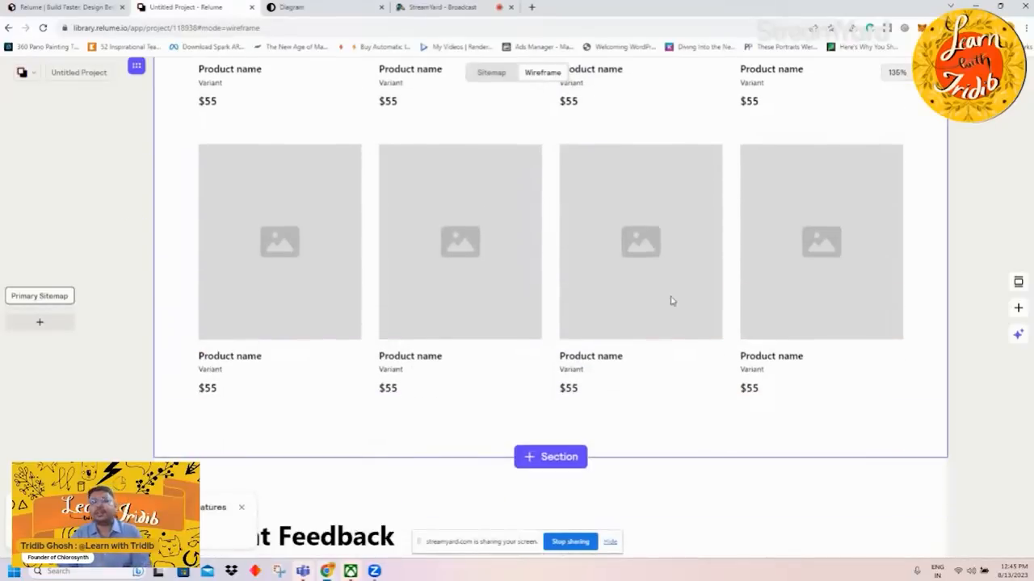
scroll(670, 301, down, 2)
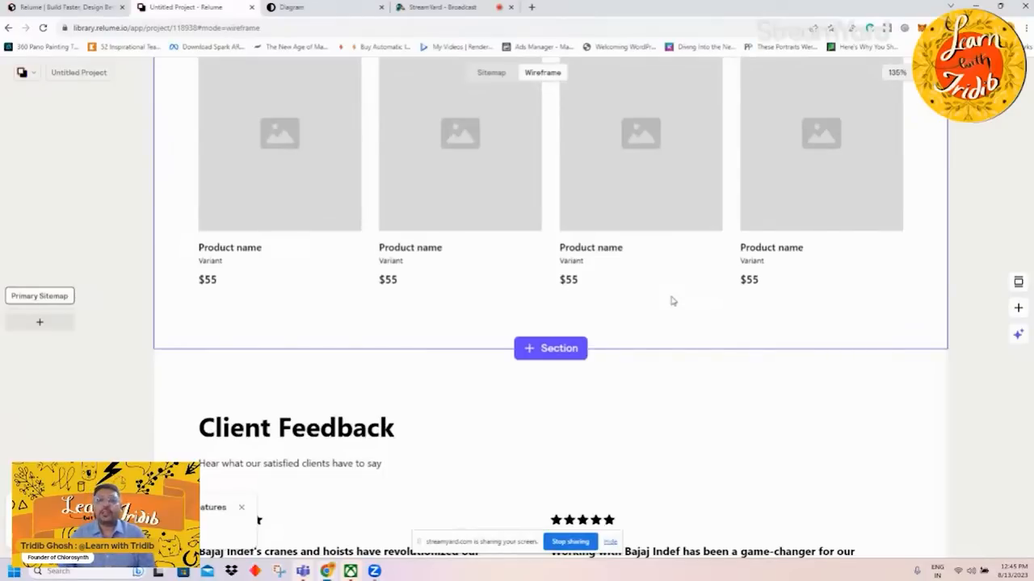
scroll(671, 301, up, 7)
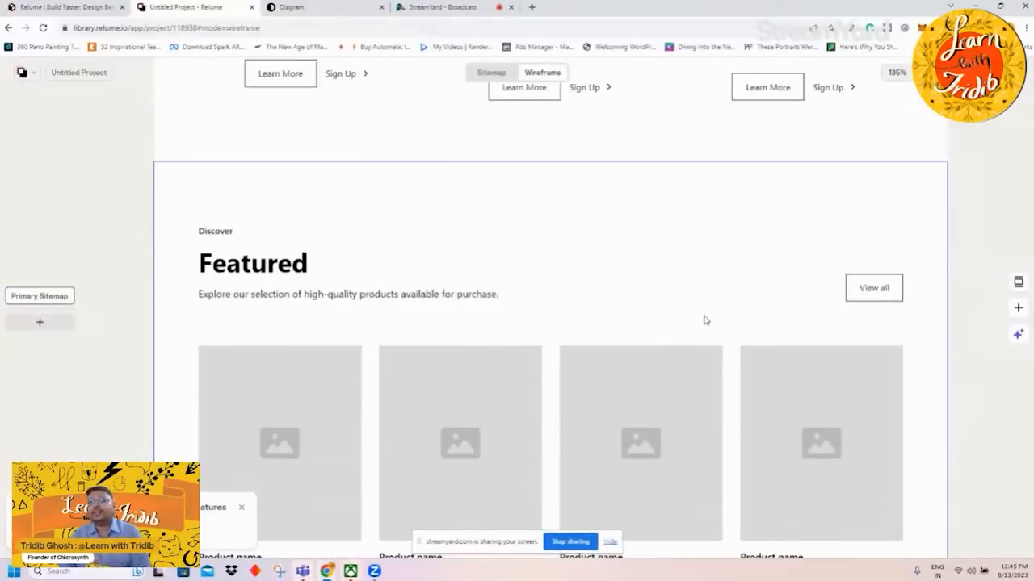
Read the Client Feedback testimonials, inspect the Testimonial Section's details, and close them.
scroll(704, 320, down, 10)
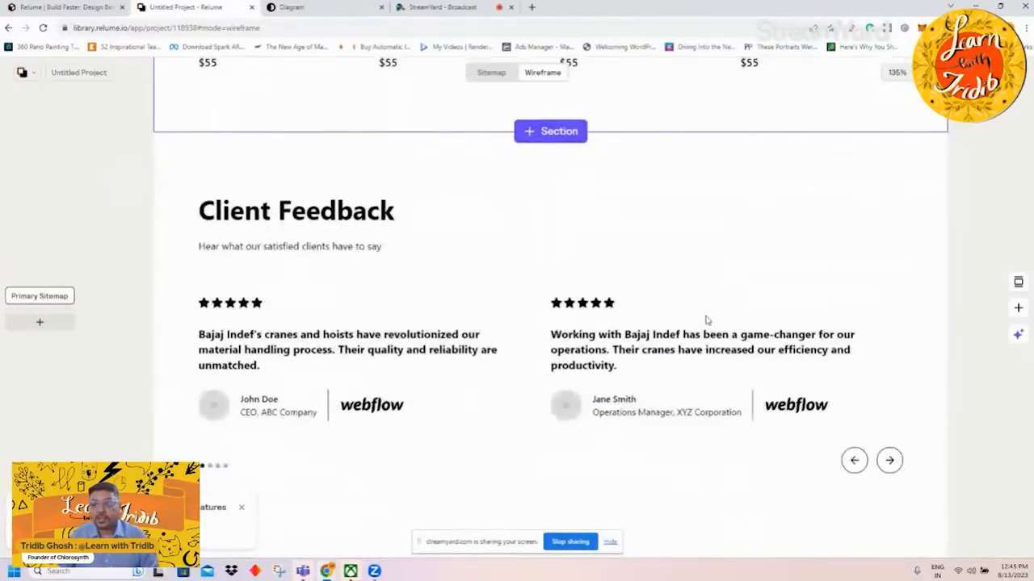
scroll(705, 321, down, 2)
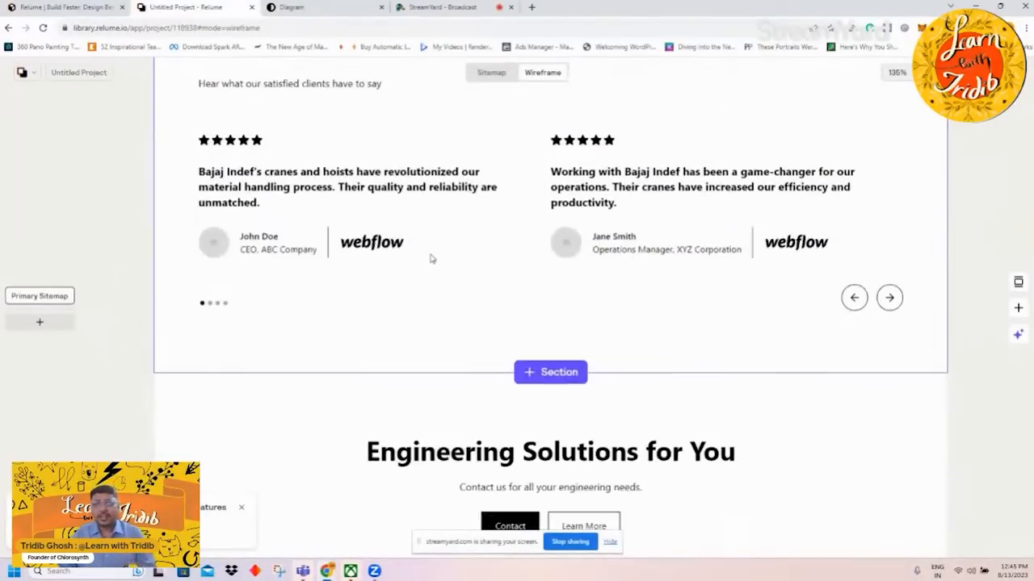
scroll(432, 258, up, 2)
scroll(430, 258, down, 1)
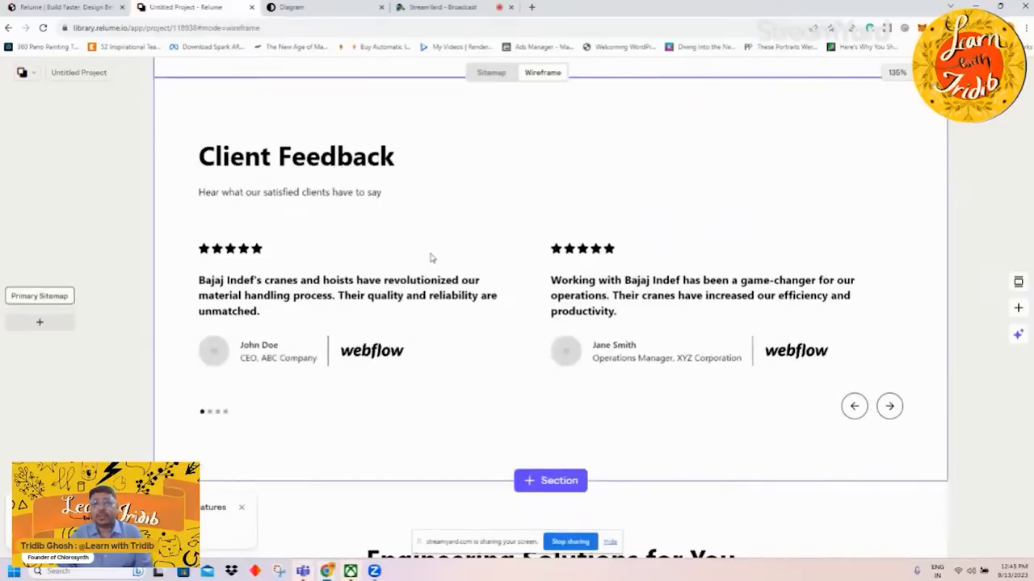
click(893, 408)
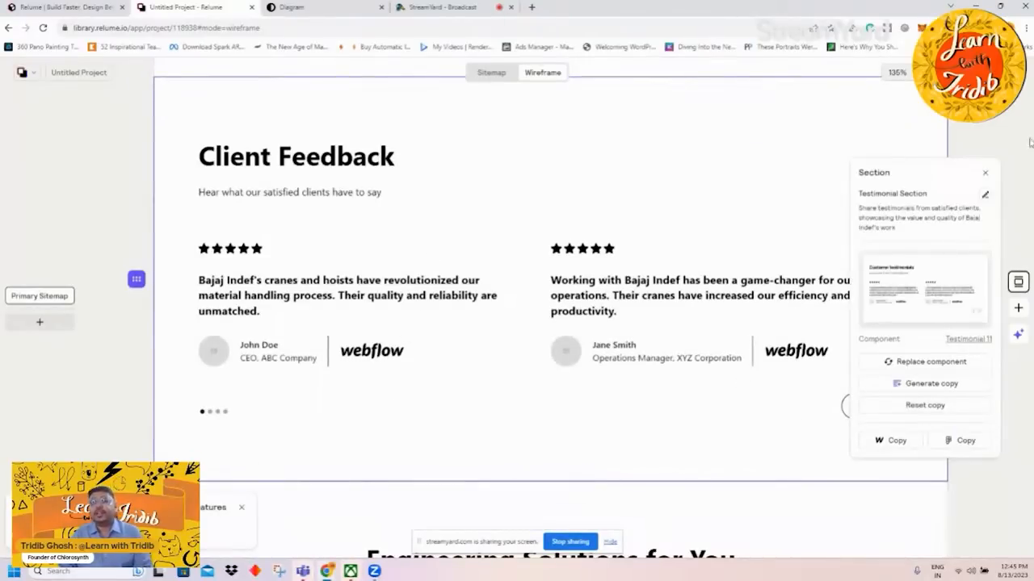
click(985, 173)
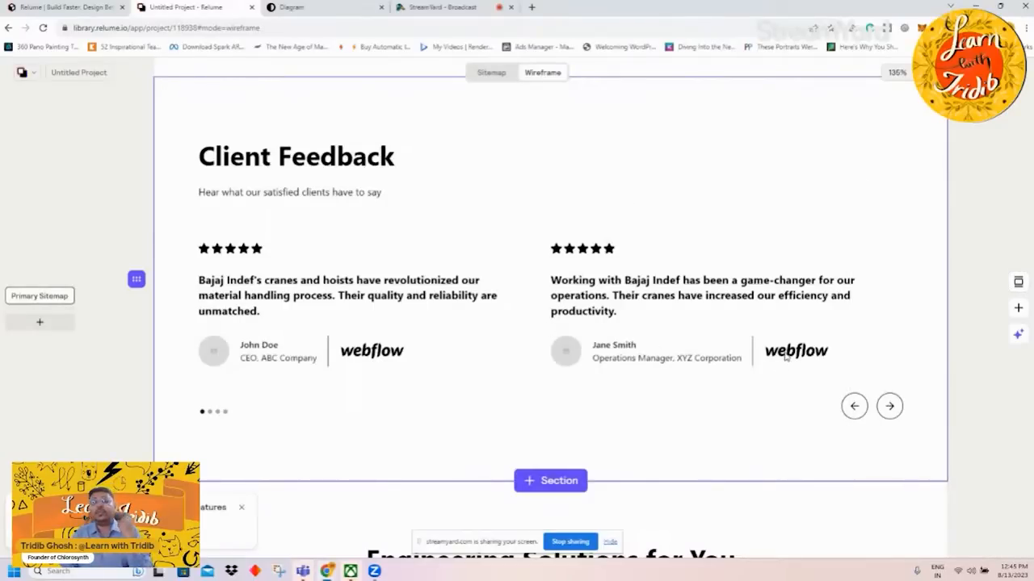
Review the Engineering Solutions for You call to action, the newsletter sign-up section and the footer of the Home wireframe.
scroll(785, 357, down, 2)
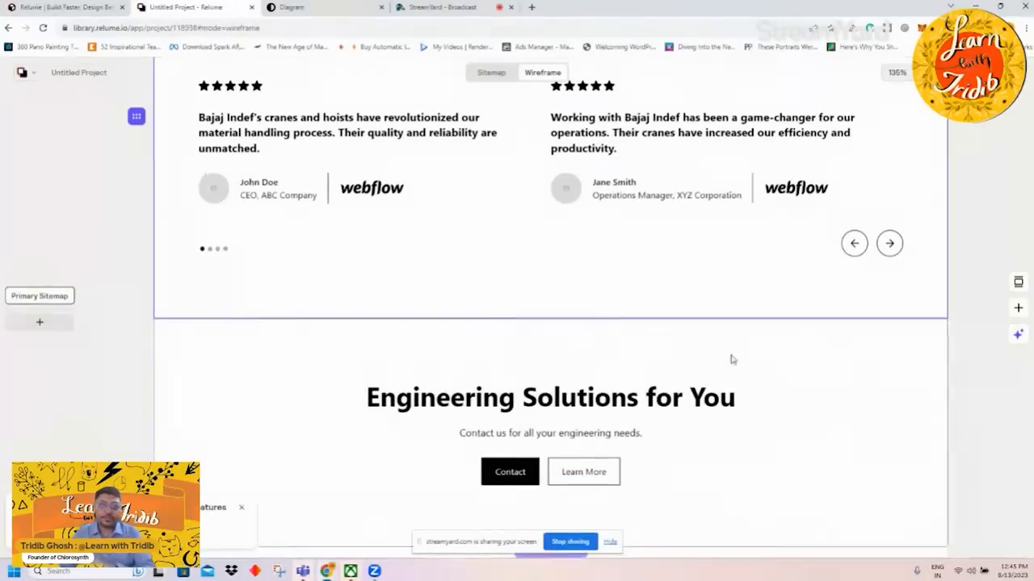
scroll(731, 359, down, 2)
scroll(808, 279, down, 1)
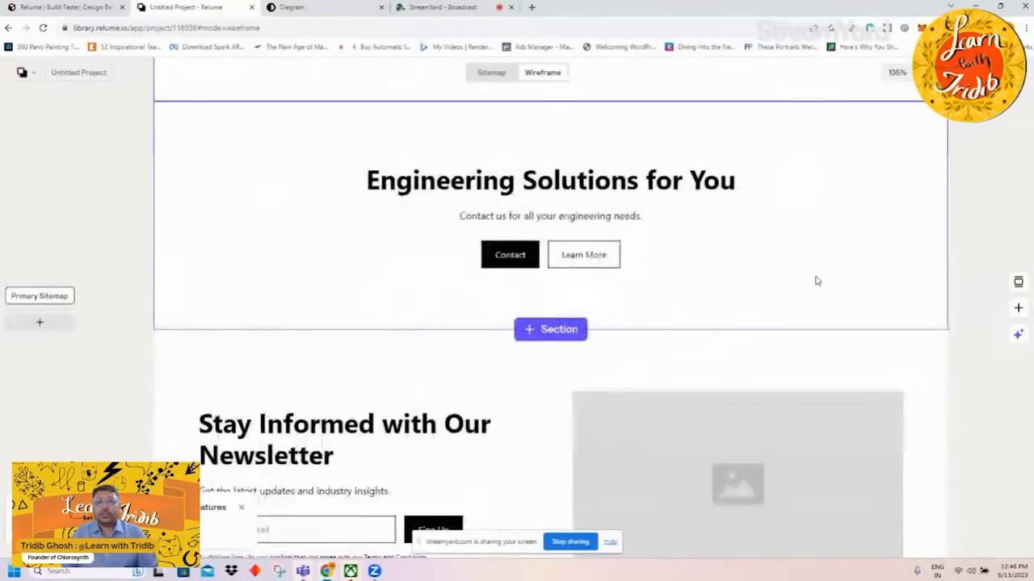
scroll(718, 254, down, 3)
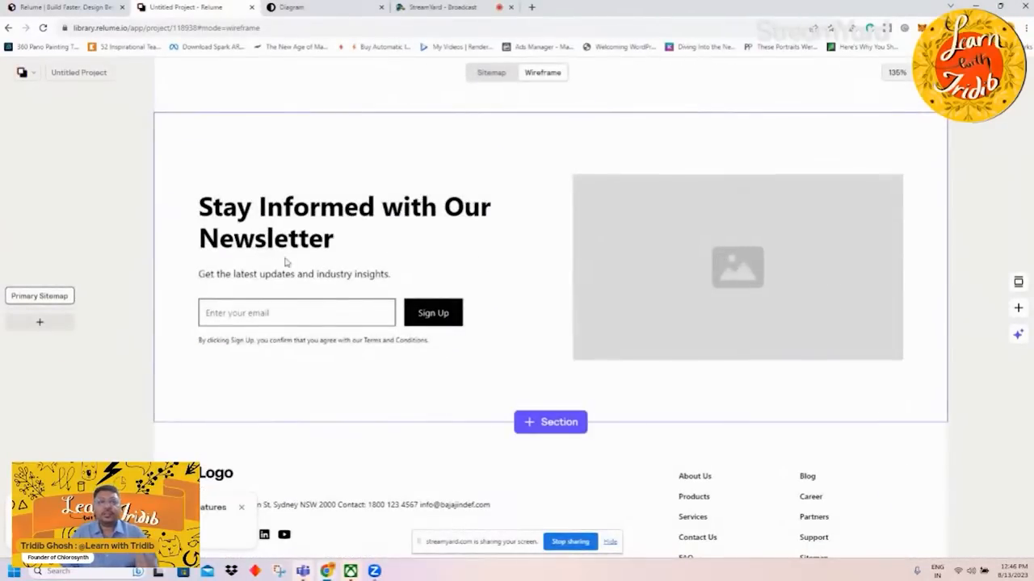
scroll(676, 284, down, 2)
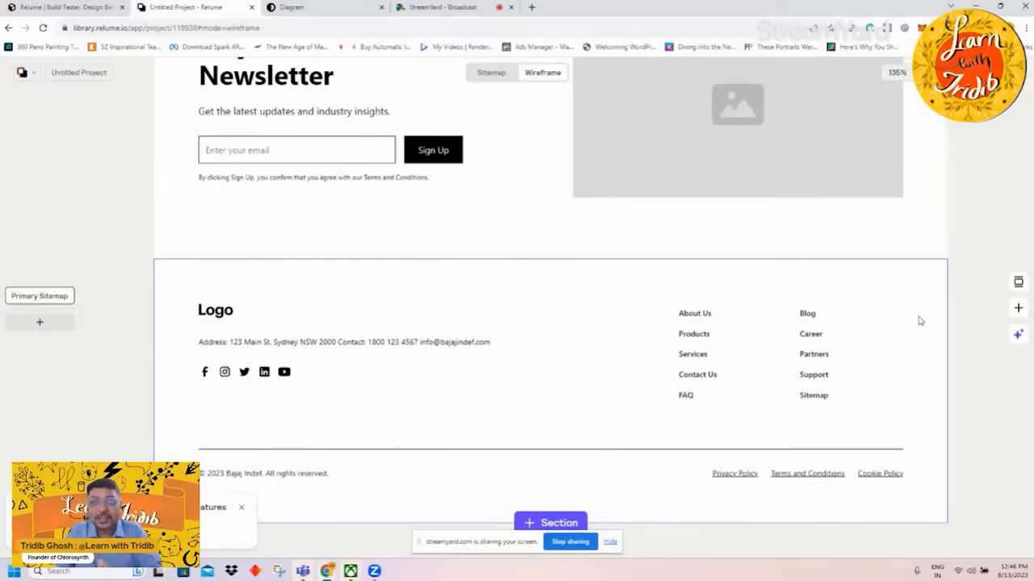
Return to the navbar and hero header at the beginning of the Home wireframe.
scroll(918, 320, up, 20)
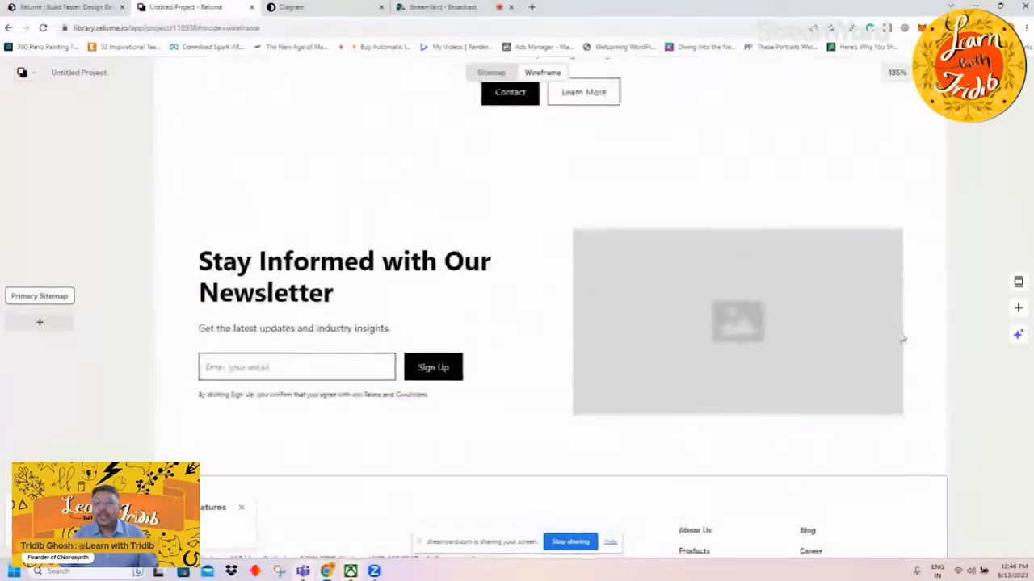
scroll(872, 329, up, 15)
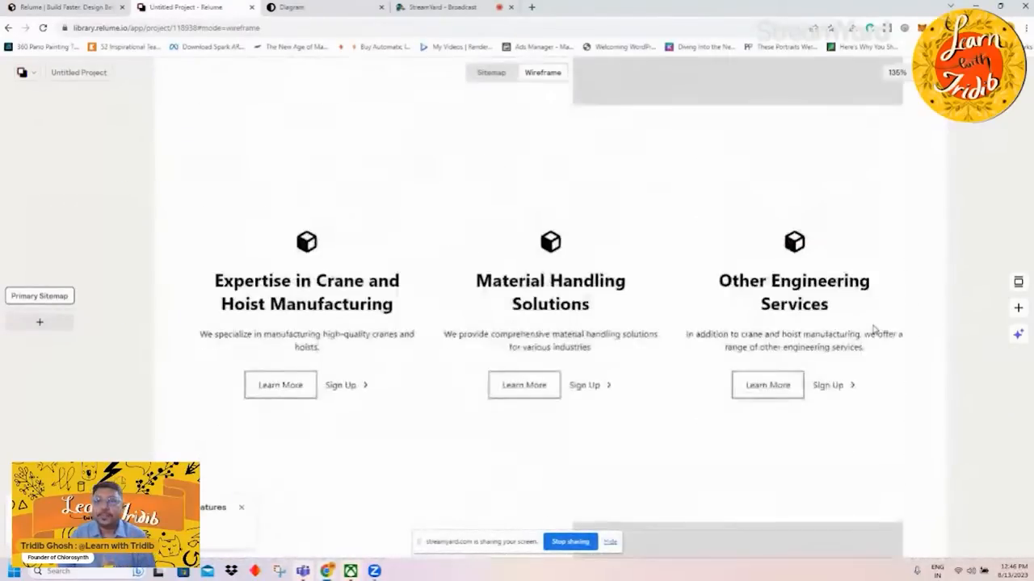
scroll(872, 330, down, 4)
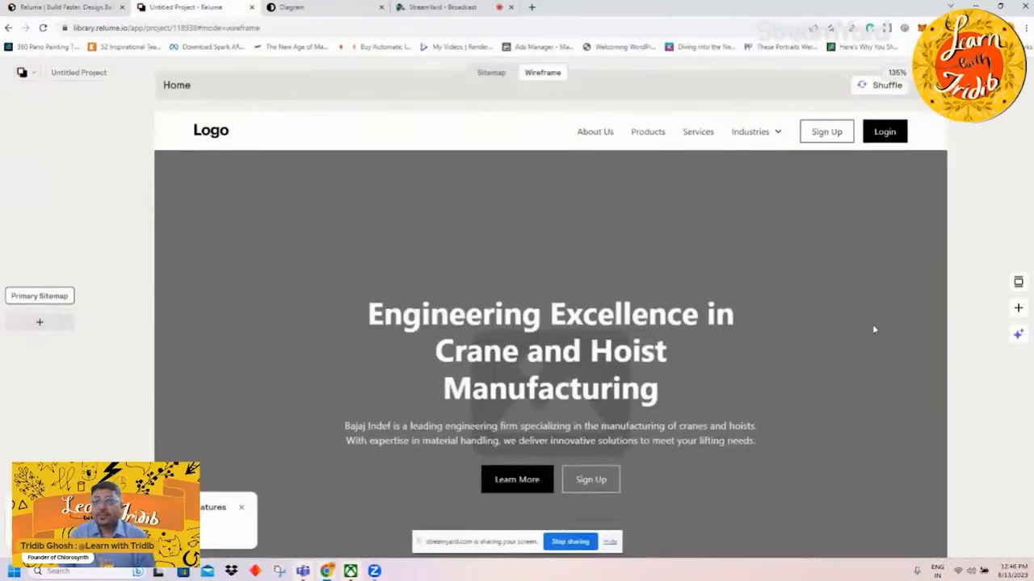
scroll(873, 329, down, 1)
scroll(873, 329, up, 2)
scroll(873, 330, down, 1)
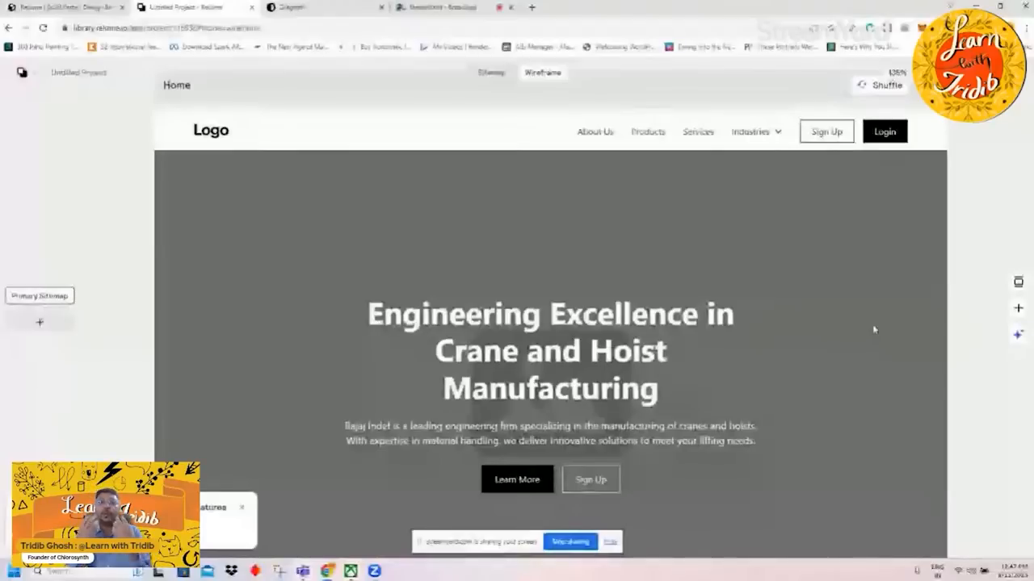
Switch to the sitemap and examine the Home page structure and its About Us, Products, Services and Blog branches with their subpages.
click(491, 72)
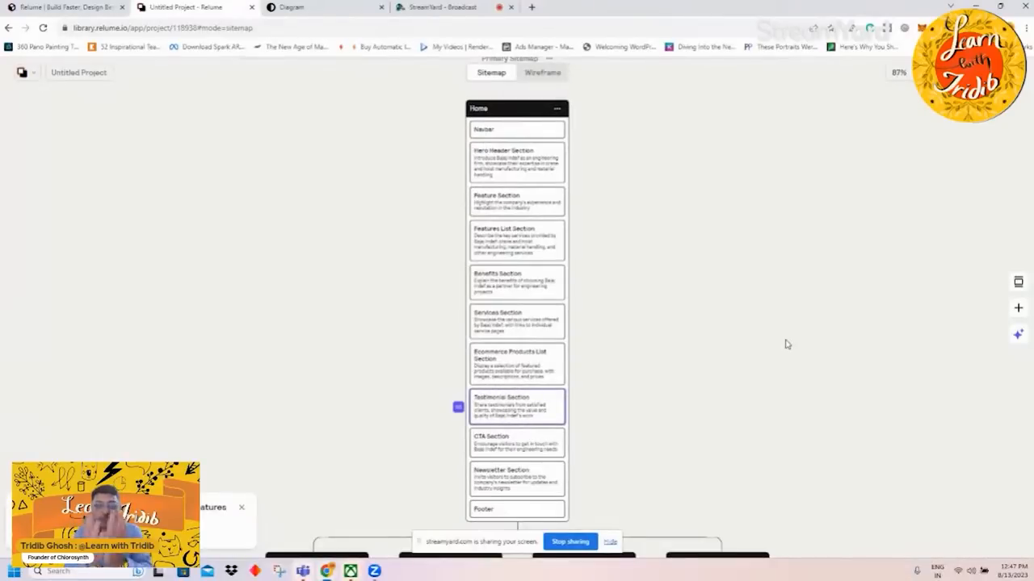
scroll(508, 291, down, 5)
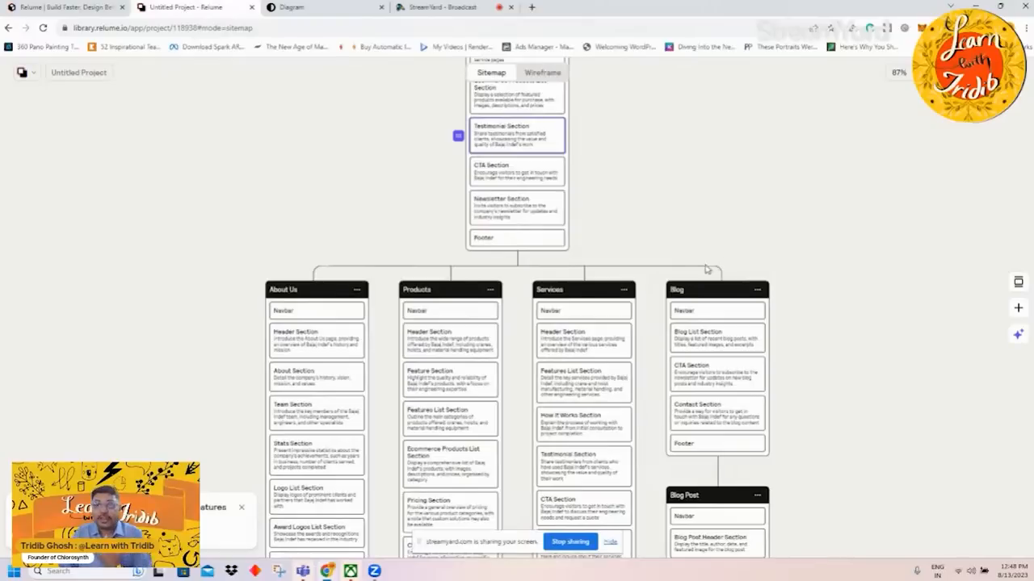
scroll(733, 272, down, 1)
scroll(734, 272, down, 6)
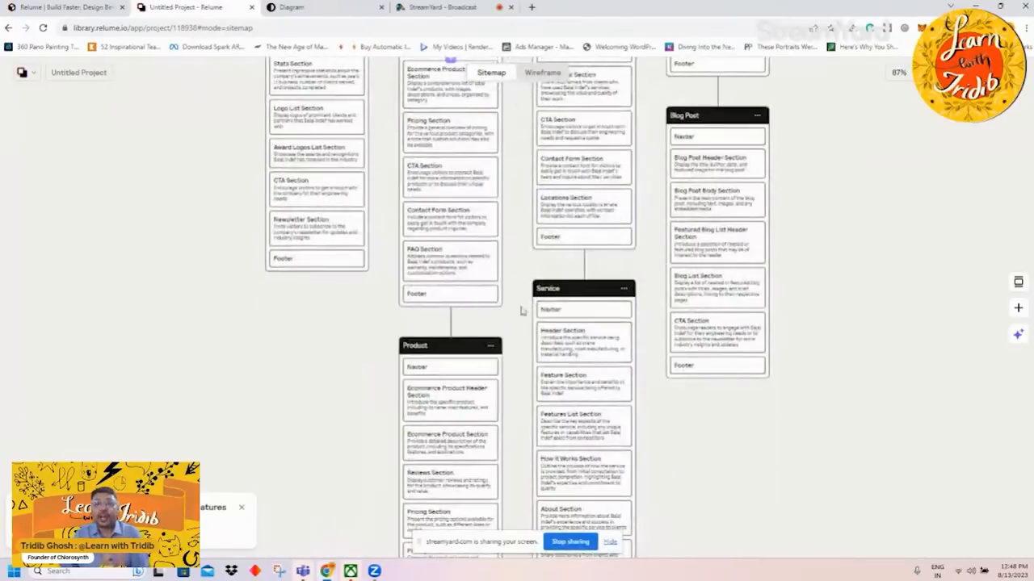
scroll(780, 311, down, 2)
scroll(681, 325, down, 4)
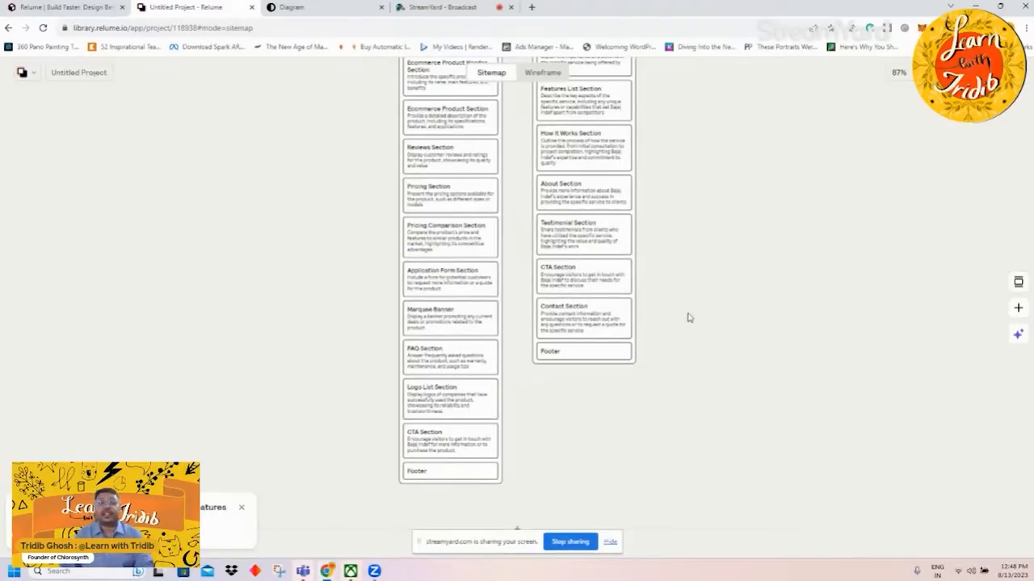
scroll(687, 318, up, 5)
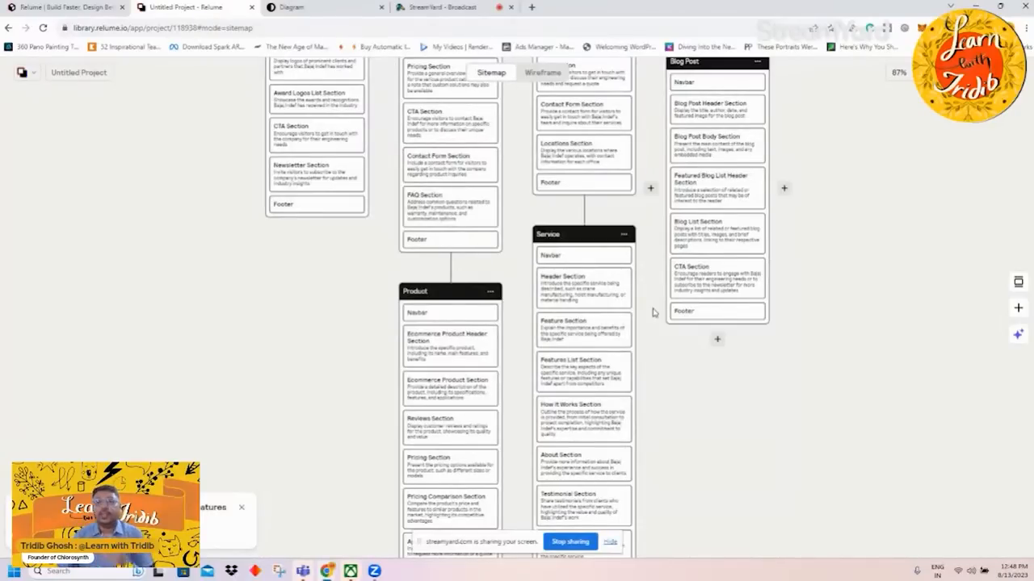
scroll(855, 299, up, 12)
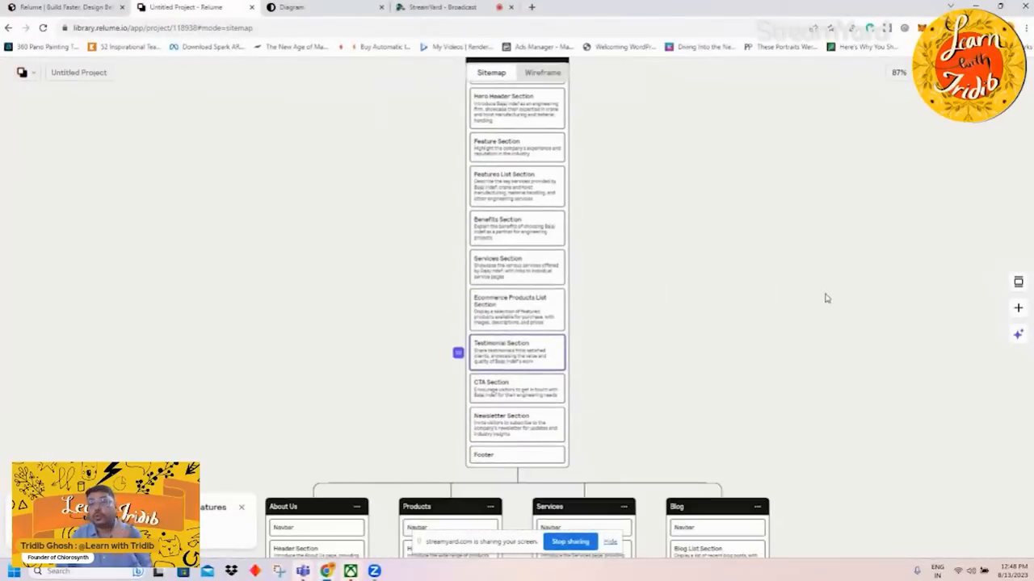
Bring back the Home wireframe view and switch to the StreamYard broadcast studio.
click(542, 72)
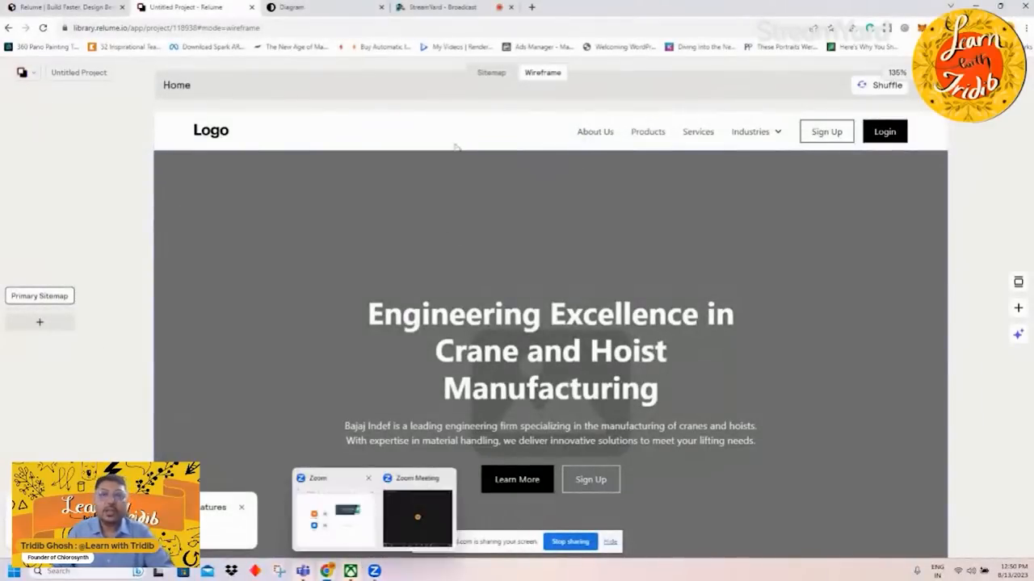
click(436, 7)
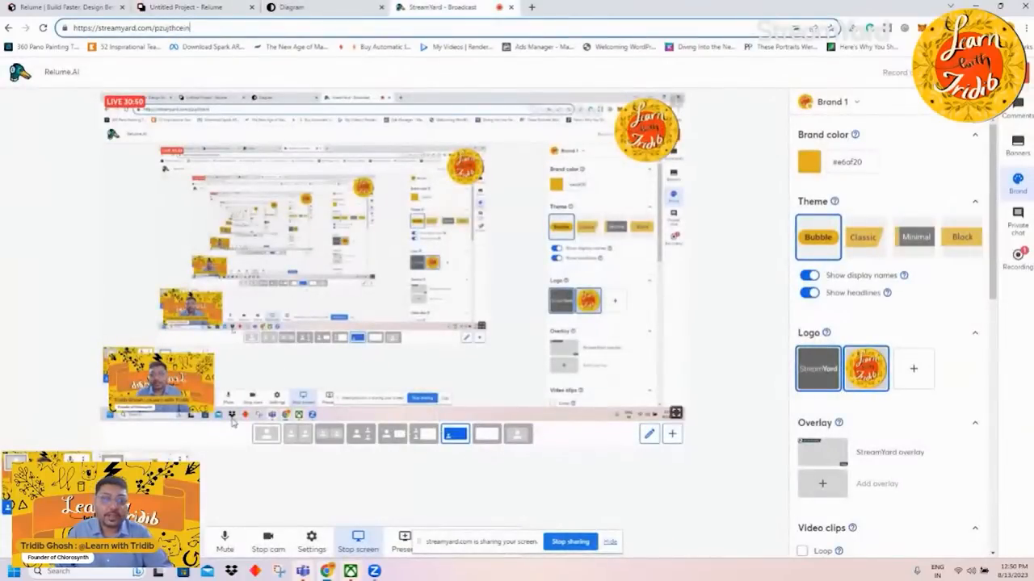